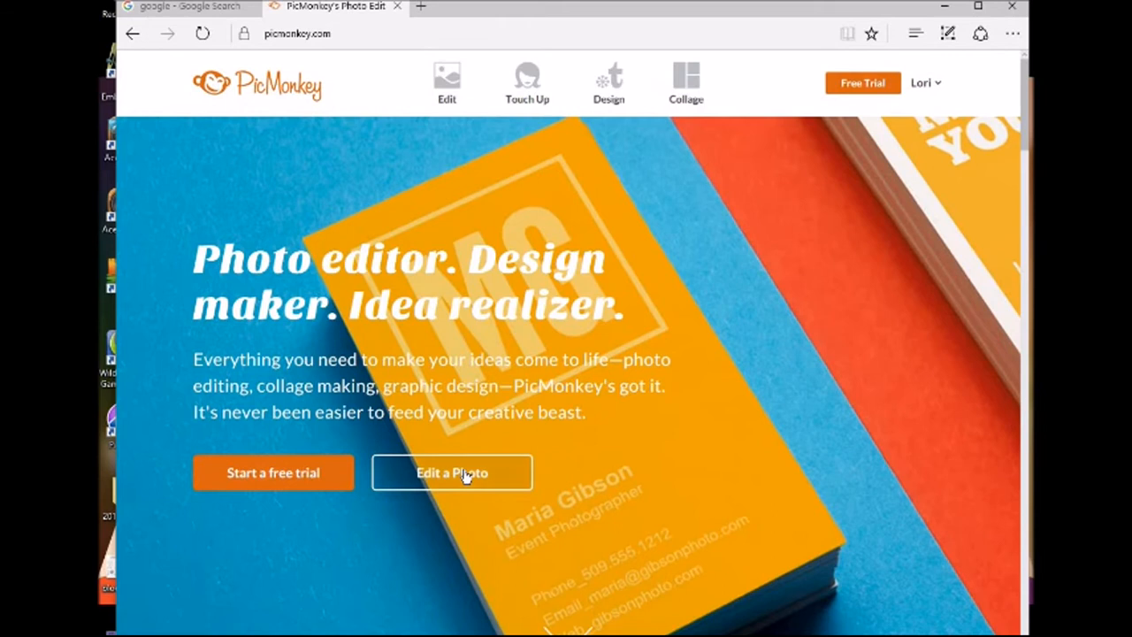
Open the photo editor and resize the beach chair image to 1280 x 720 with Keep proportions turned off.
left_click(464, 473)
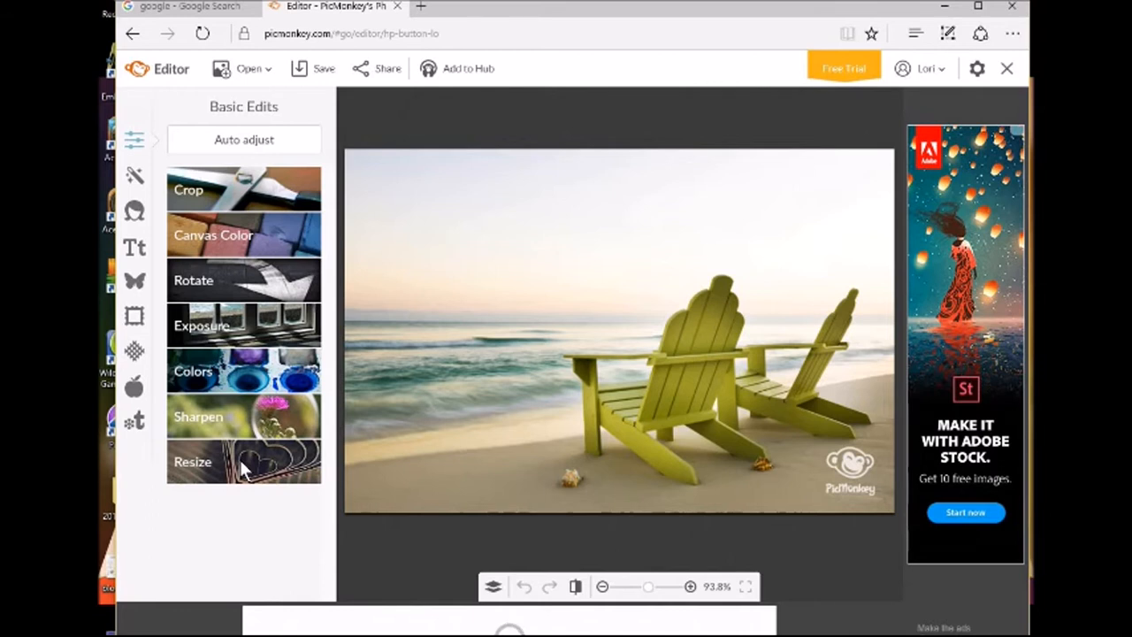
left_click(239, 459)
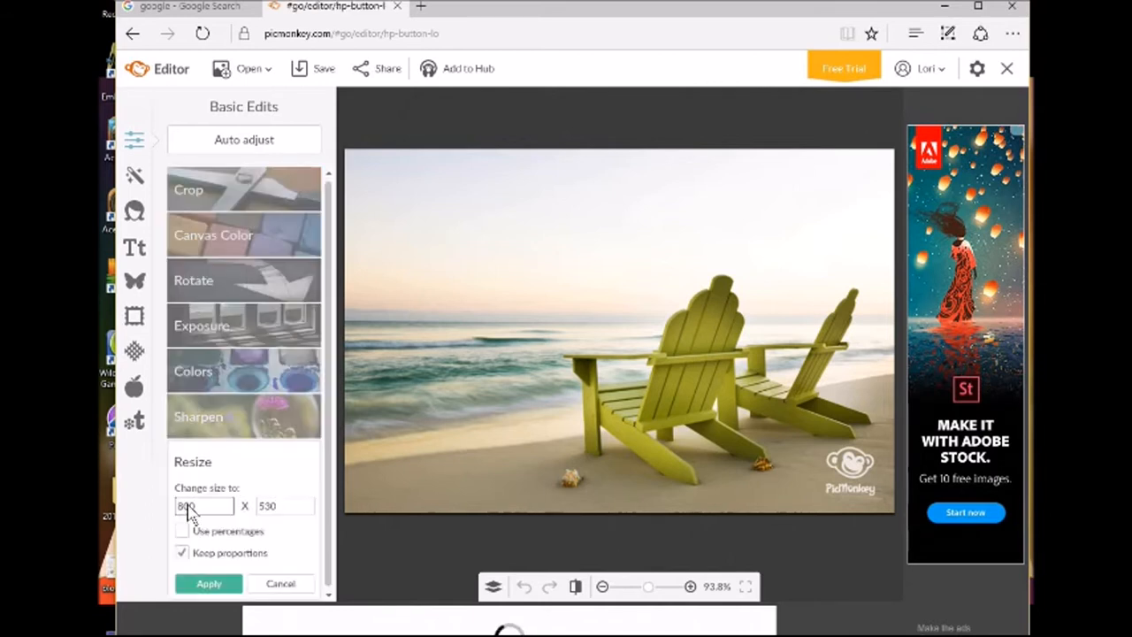
left_click(183, 552)
left_click(183, 554)
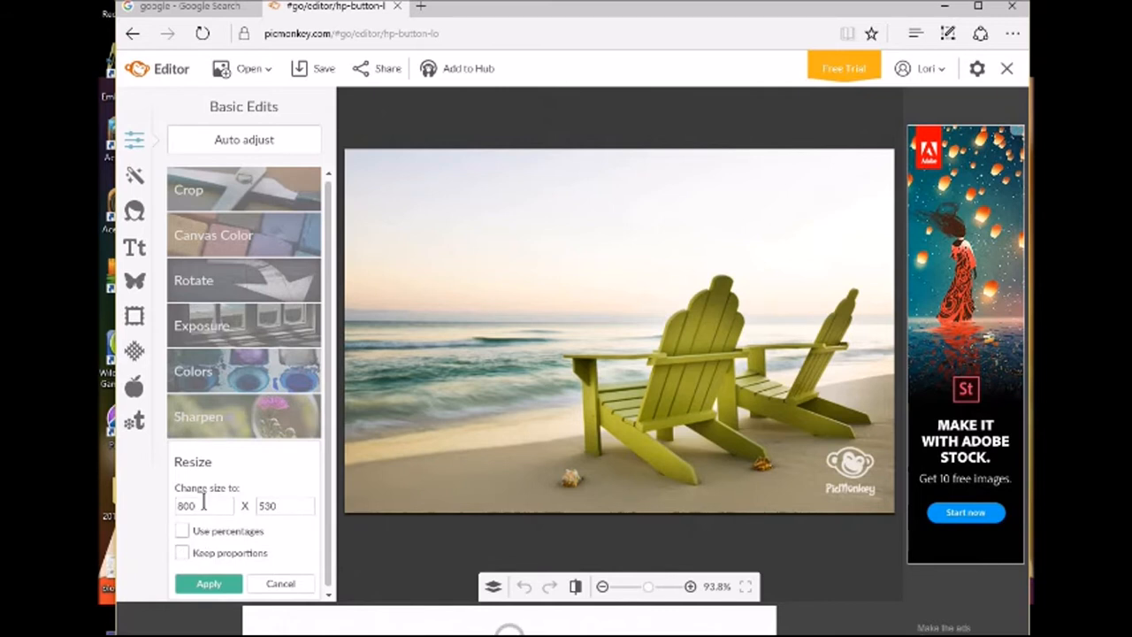
double_click(190, 505)
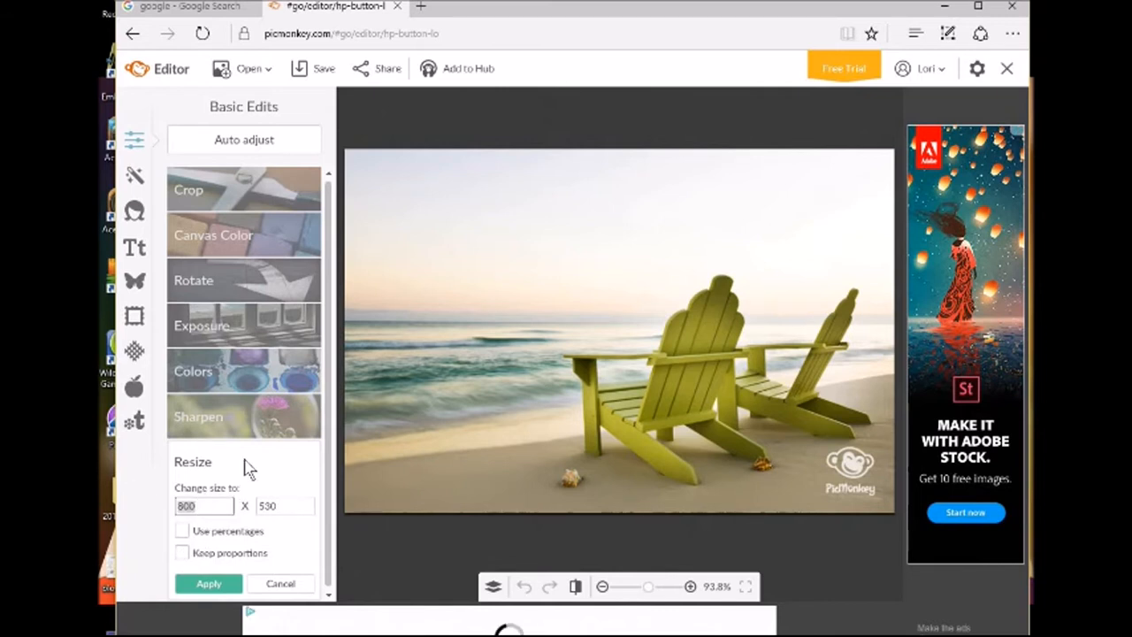
type("1")
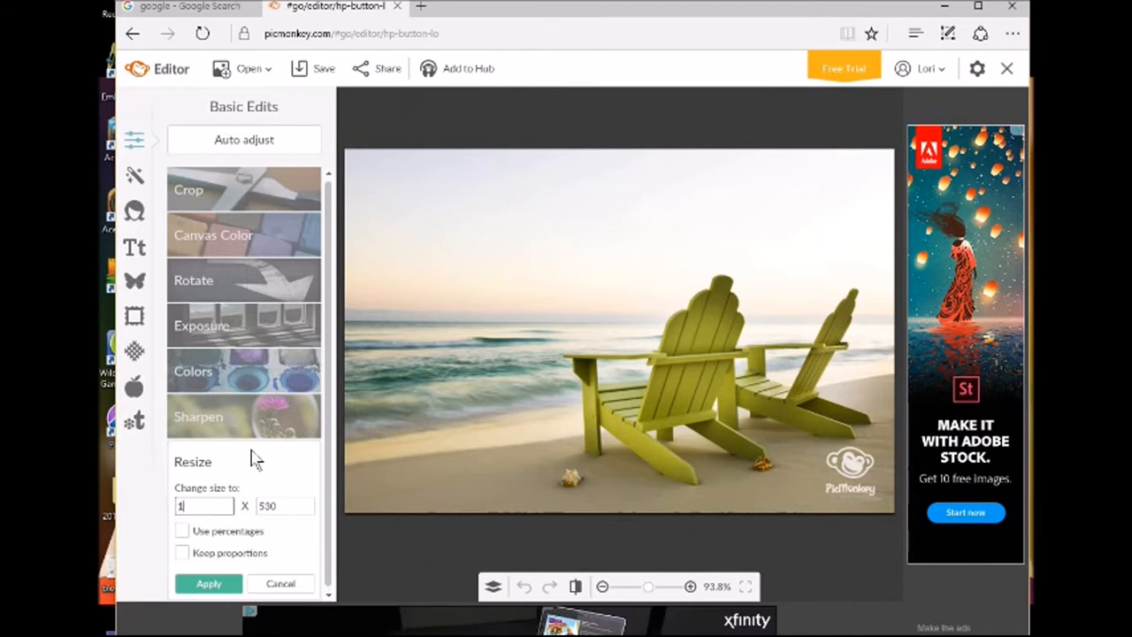
type("280")
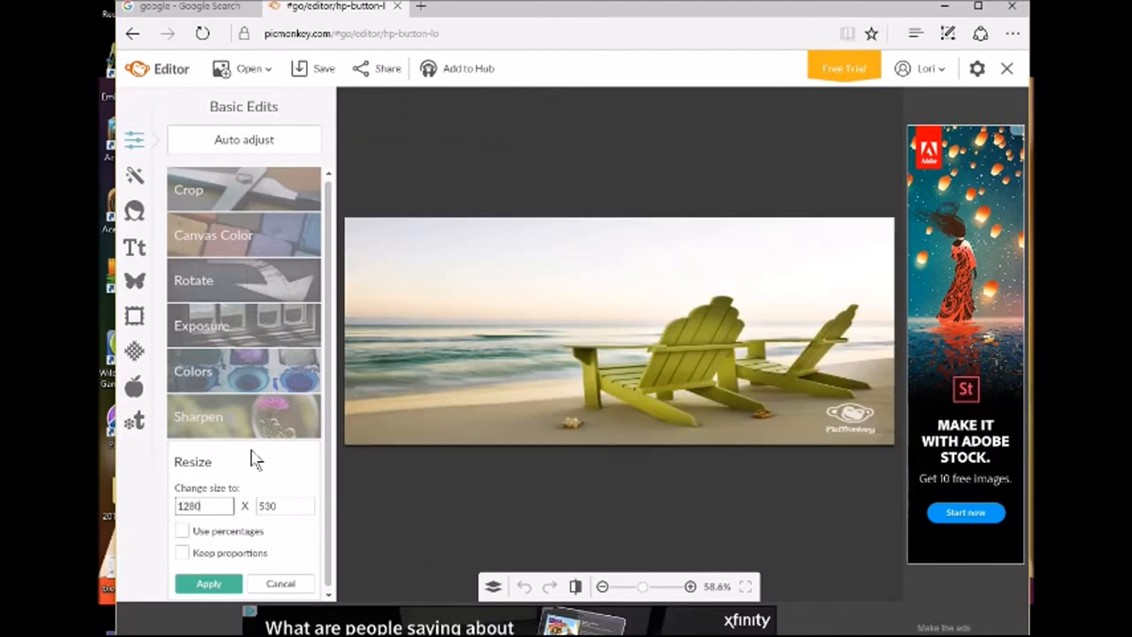
double_click(291, 506)
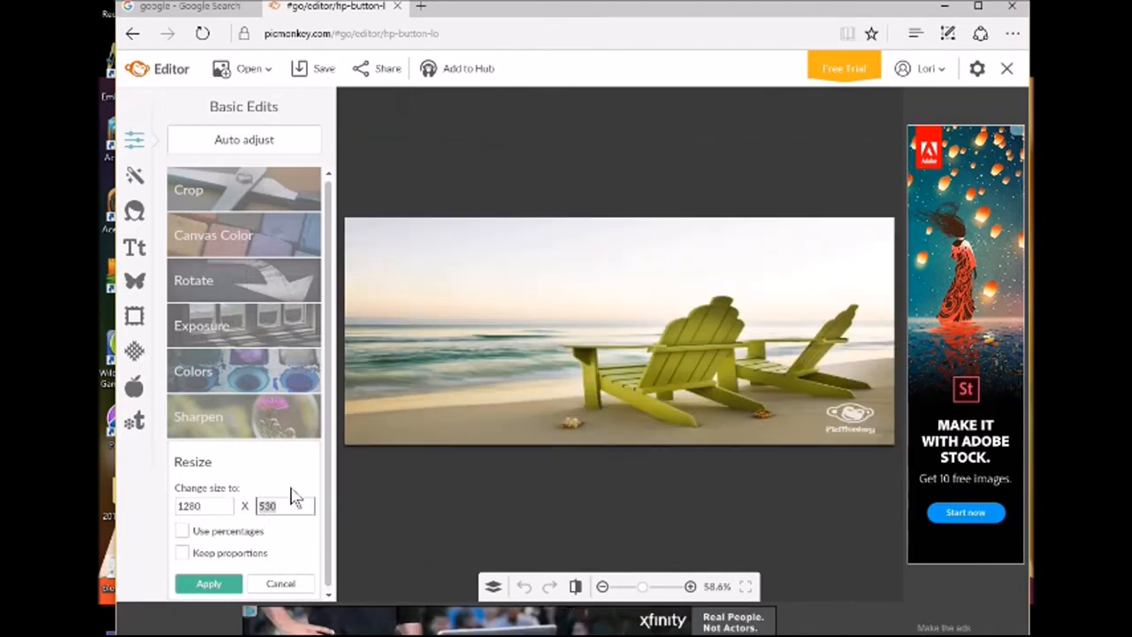
type("720")
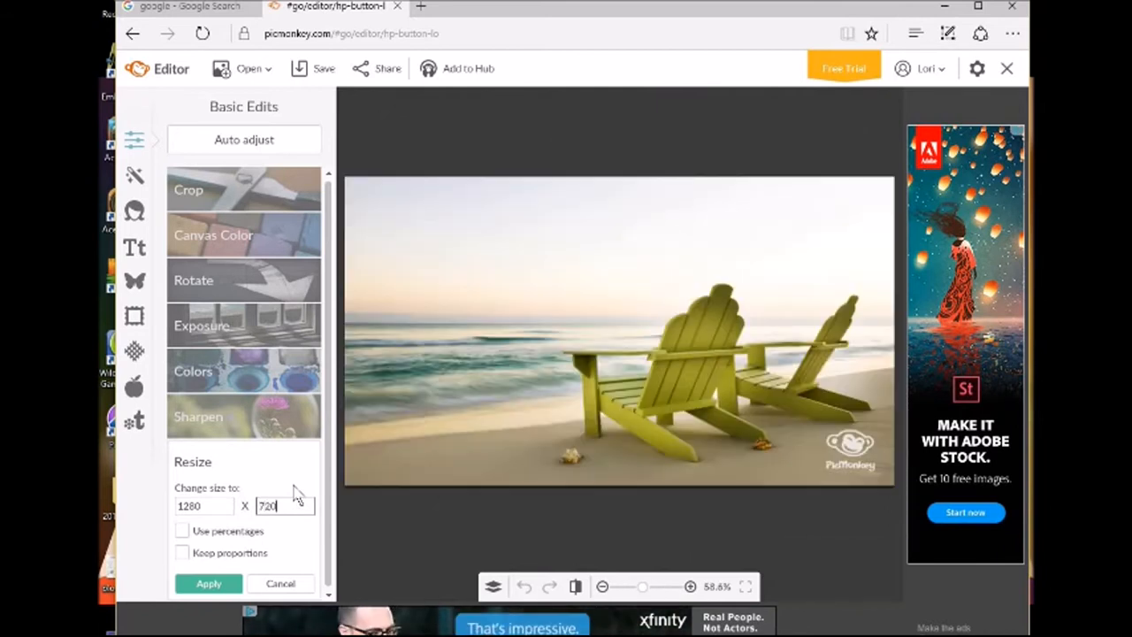
left_click(209, 587)
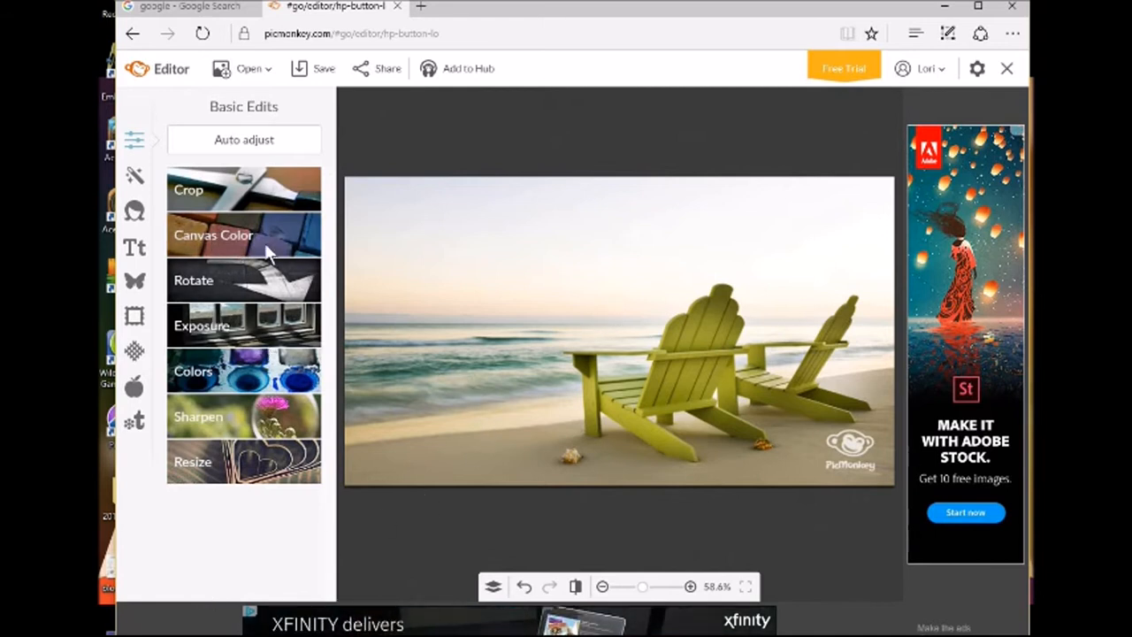
Cover the image with a pink canvas color, ff929b, and apply it.
left_click(215, 237)
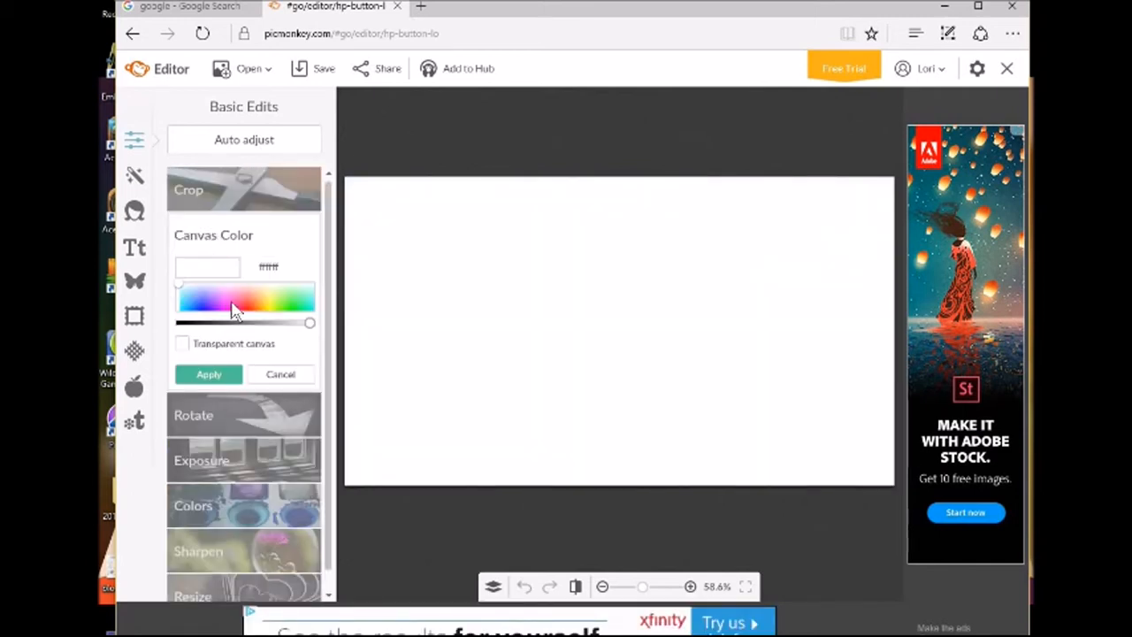
left_click(232, 303)
left_click(250, 302)
left_click(244, 295)
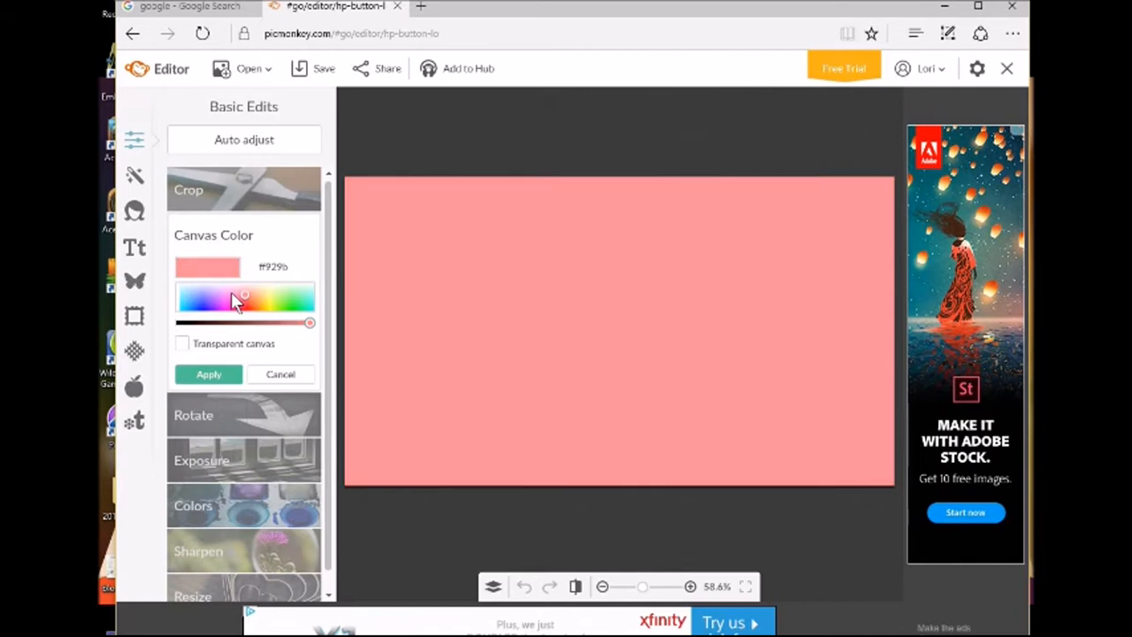
left_click(208, 376)
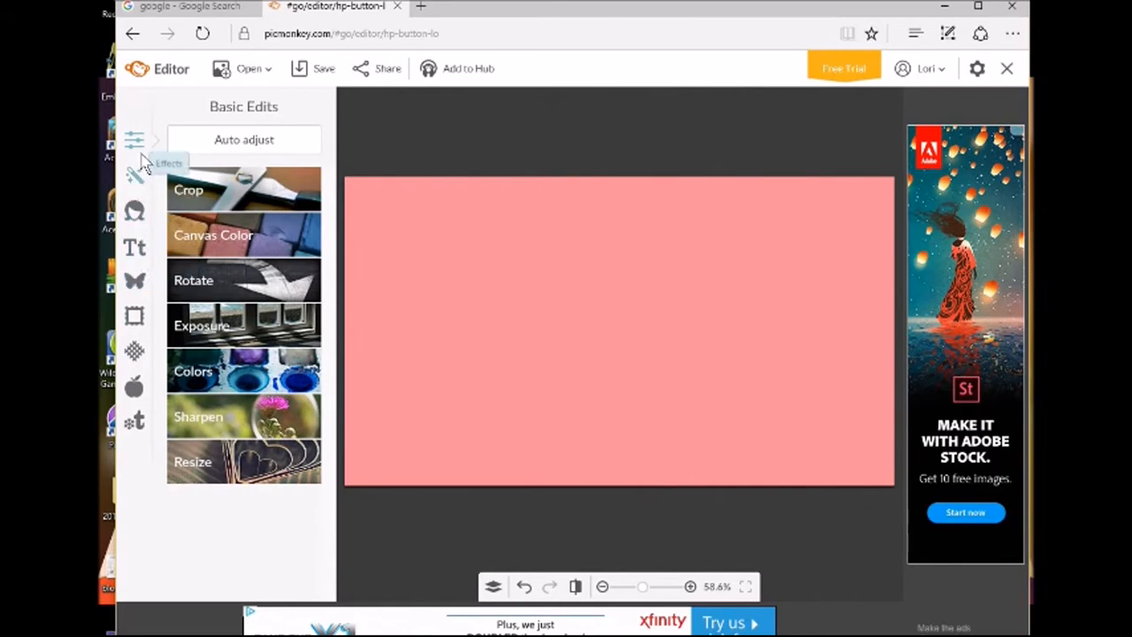
Show the overlays in the editor, and search the web for "question mark img" in a new browser tab.
left_click(137, 287)
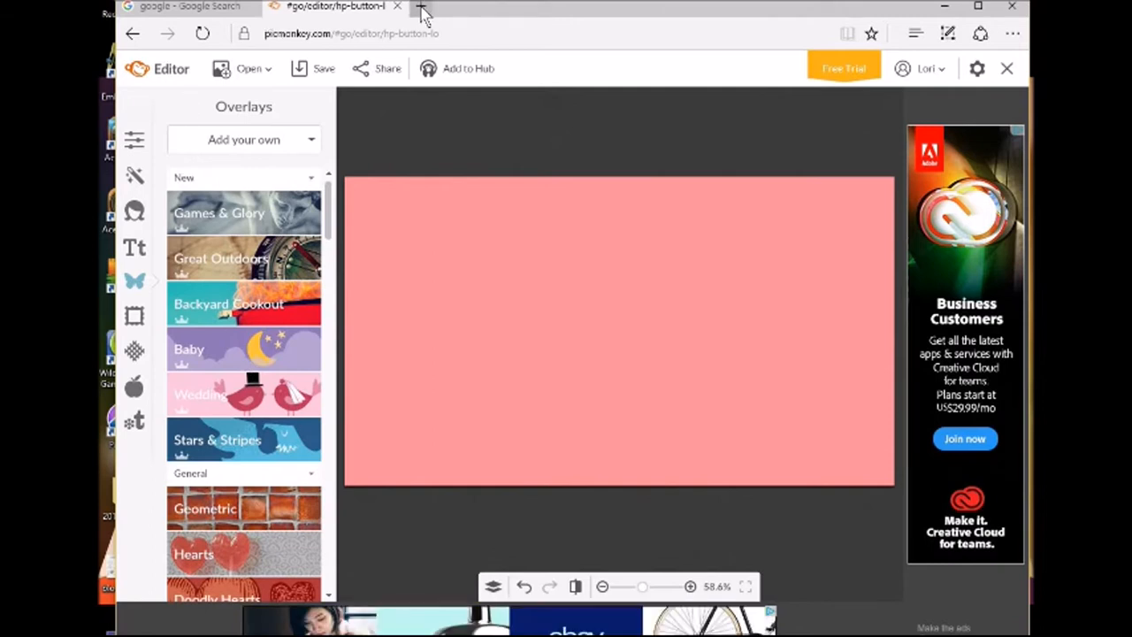
left_click(422, 9)
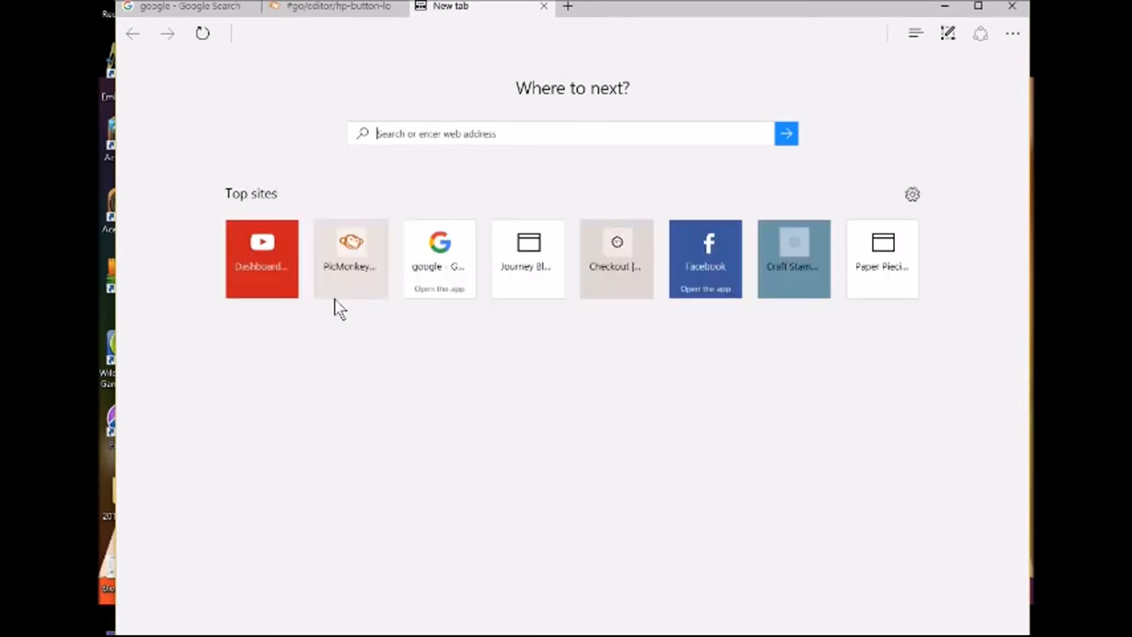
left_click(409, 134)
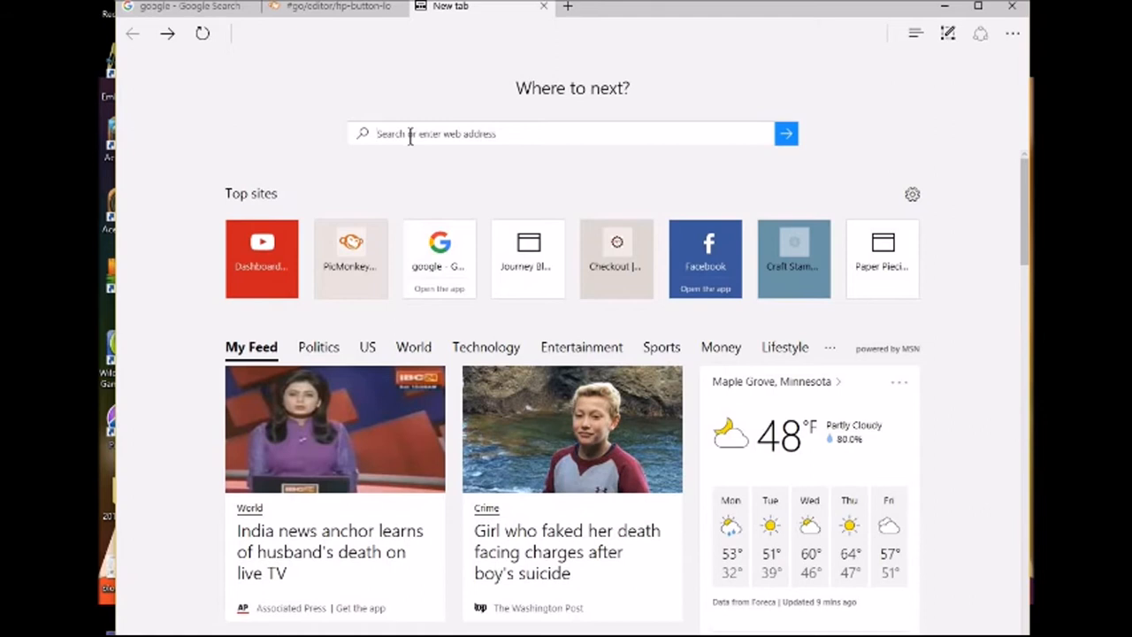
type("gue")
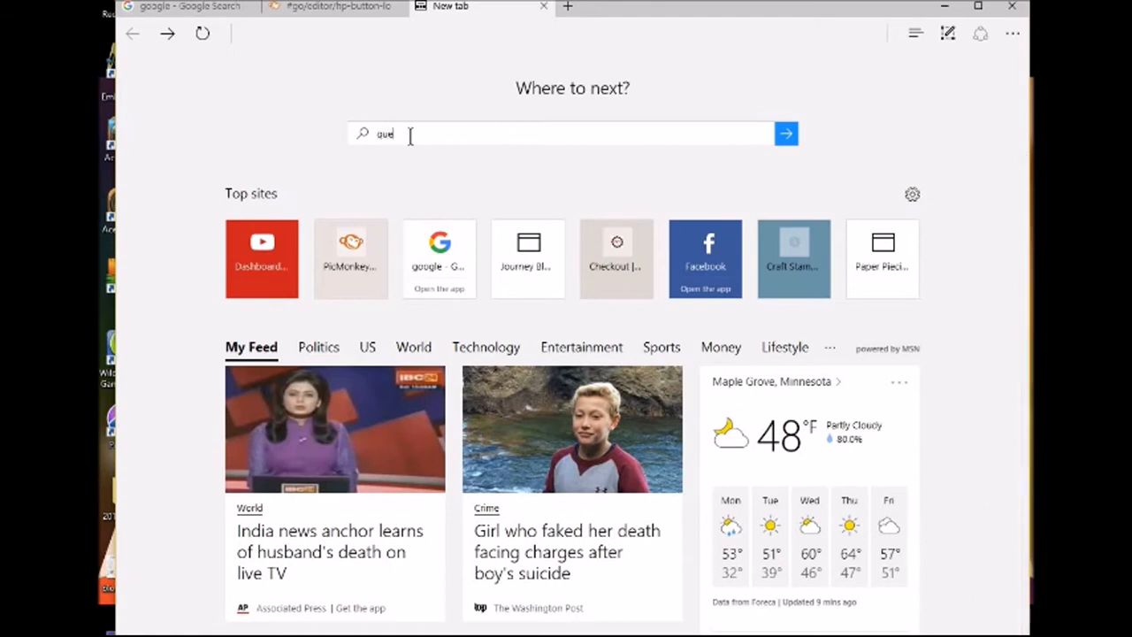
type("stion m")
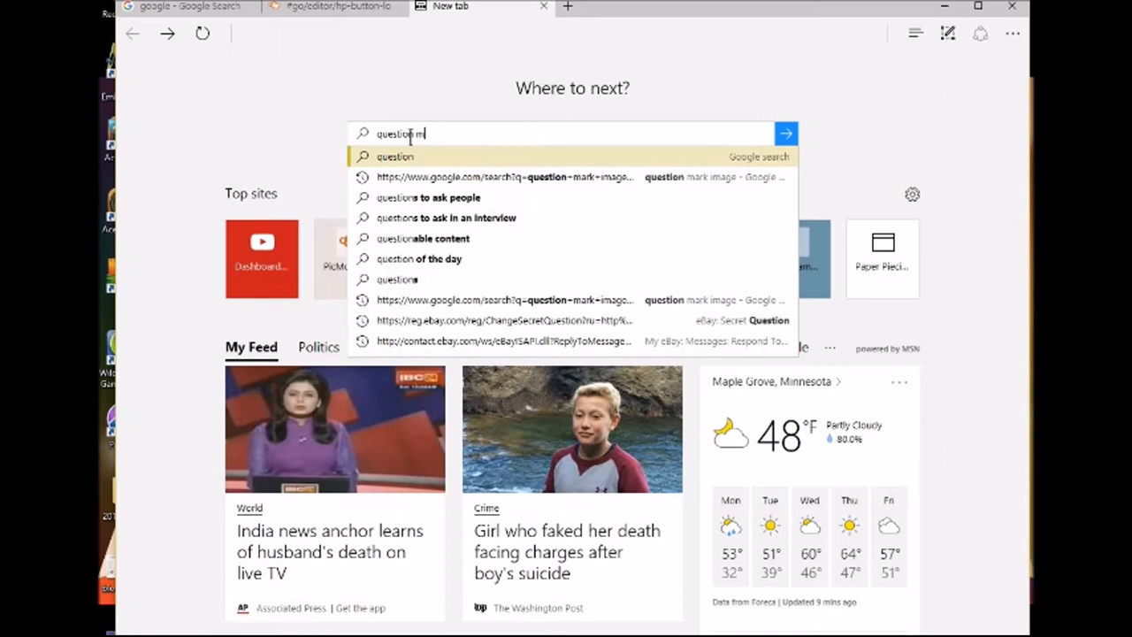
type("ark img")
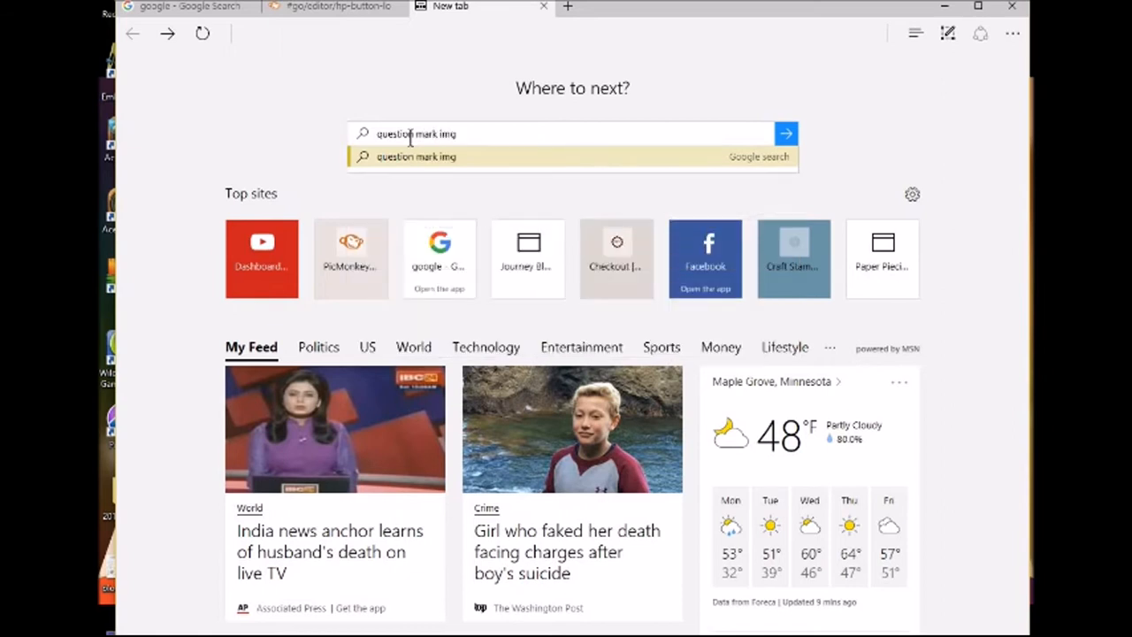
left_click(786, 134)
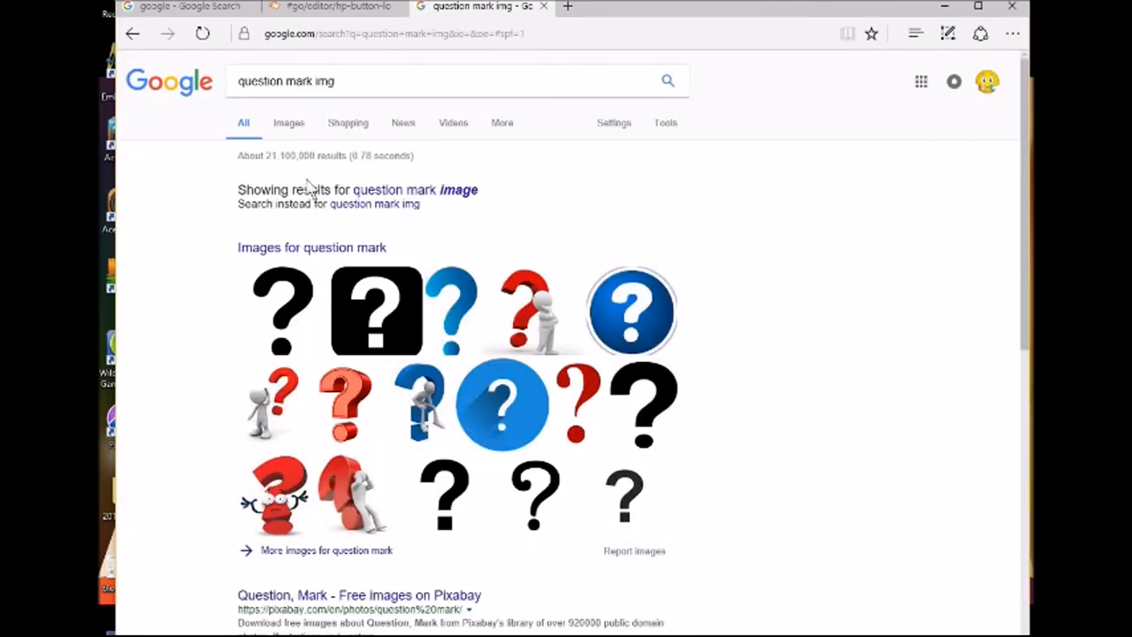
Switch to the image results for the question mark search and filter them to transparent images.
left_click(290, 125)
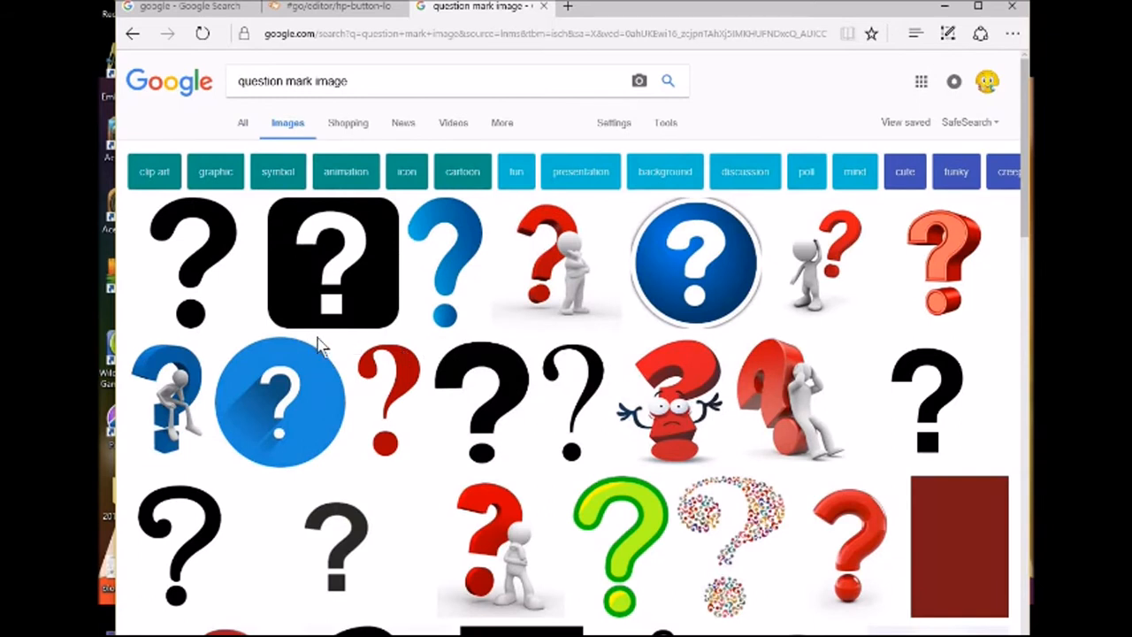
left_click(666, 128)
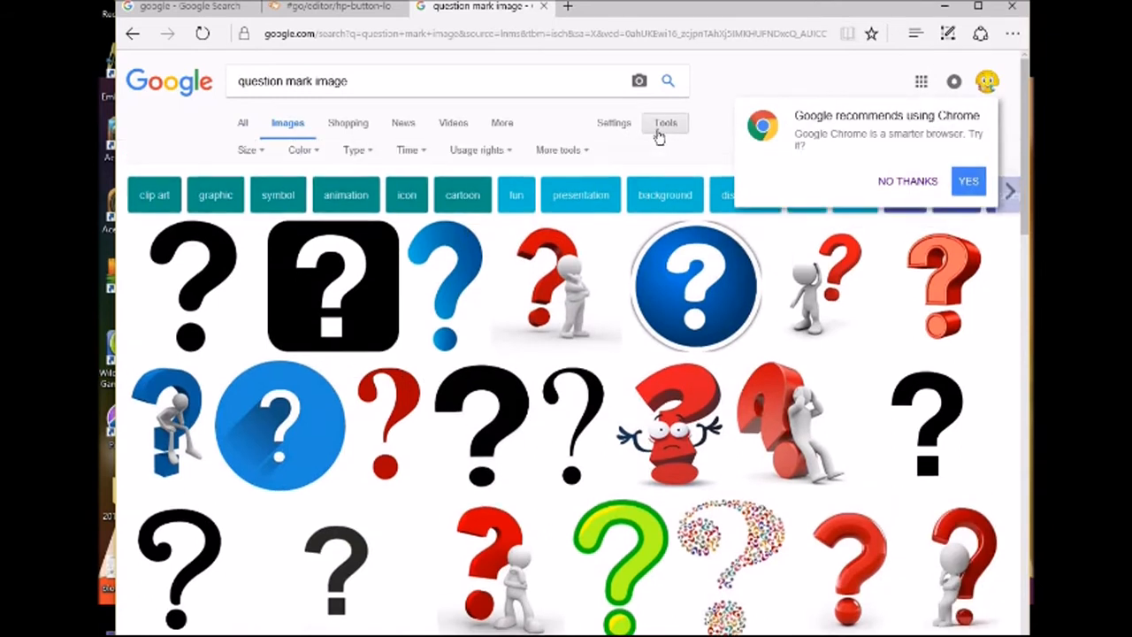
left_click(302, 151)
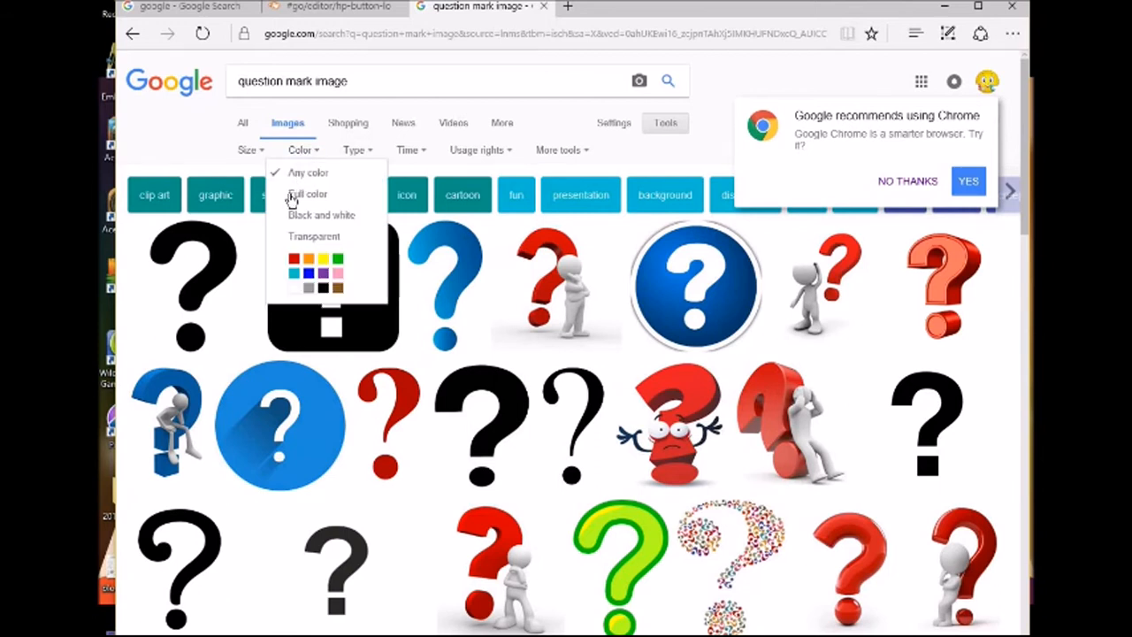
left_click(279, 240)
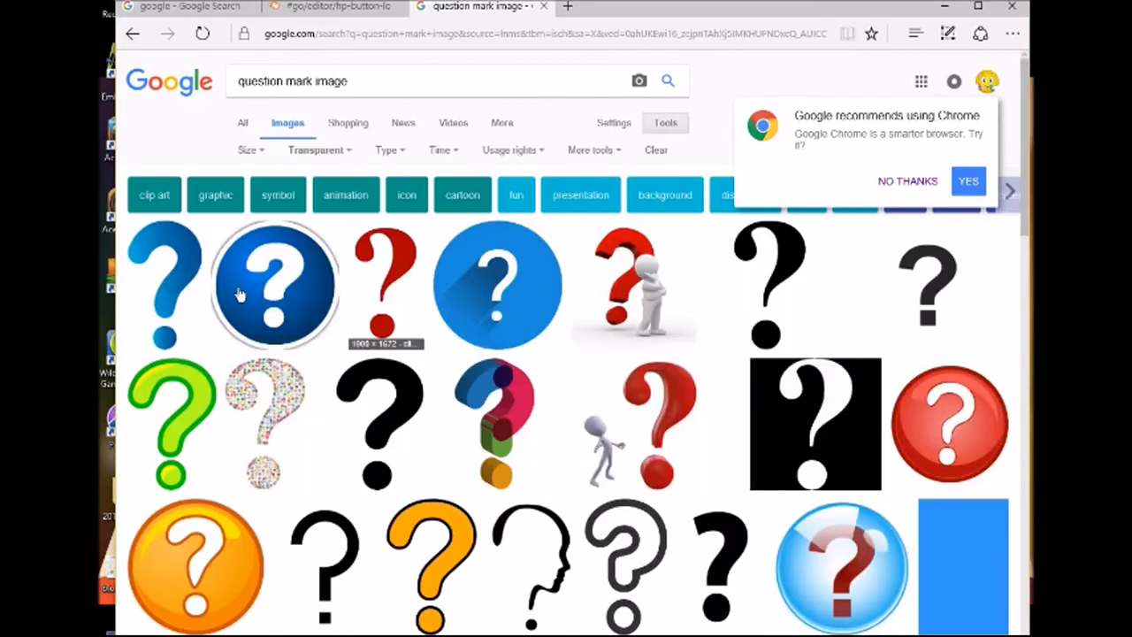
Save the blue gradient question mark clip art to the Desktop as a PNG named "question".
left_click(177, 298)
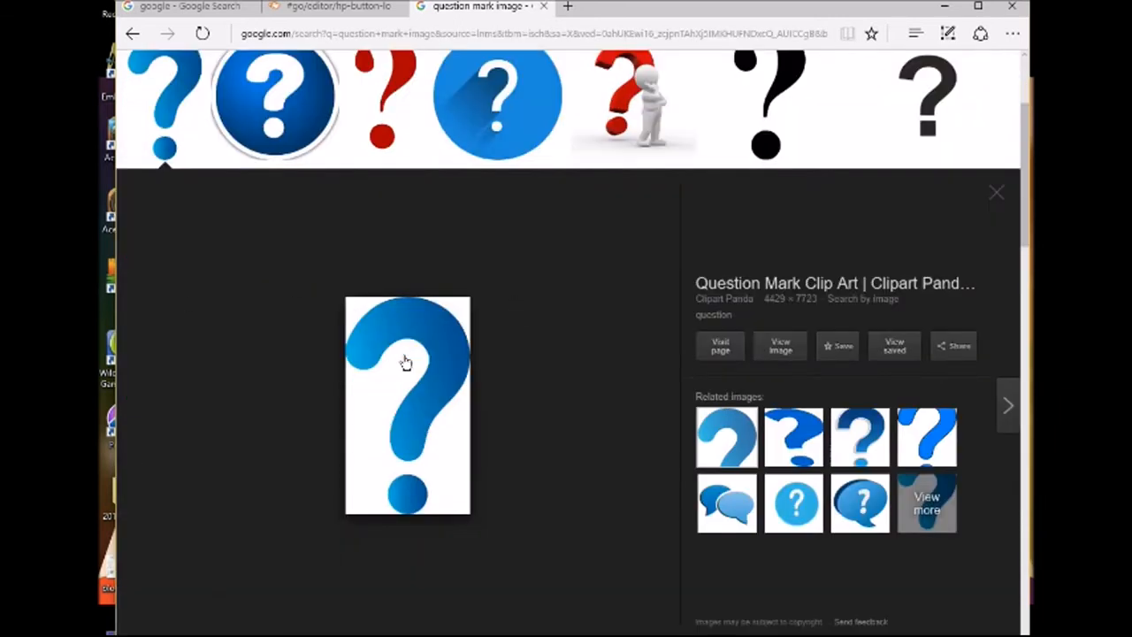
right_click(405, 363)
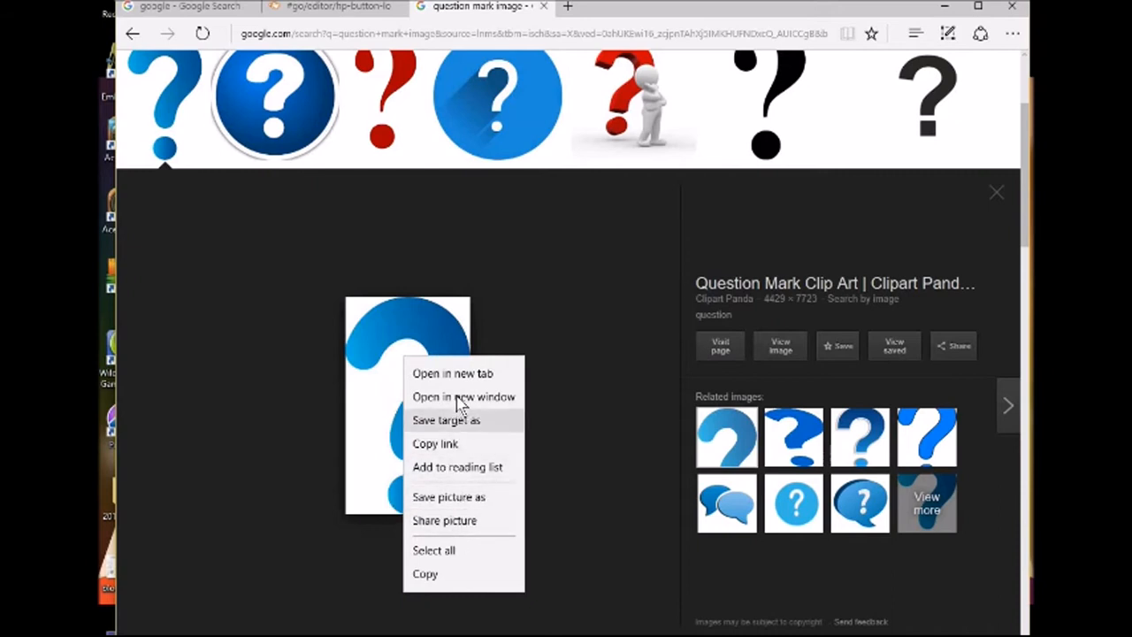
left_click(455, 500)
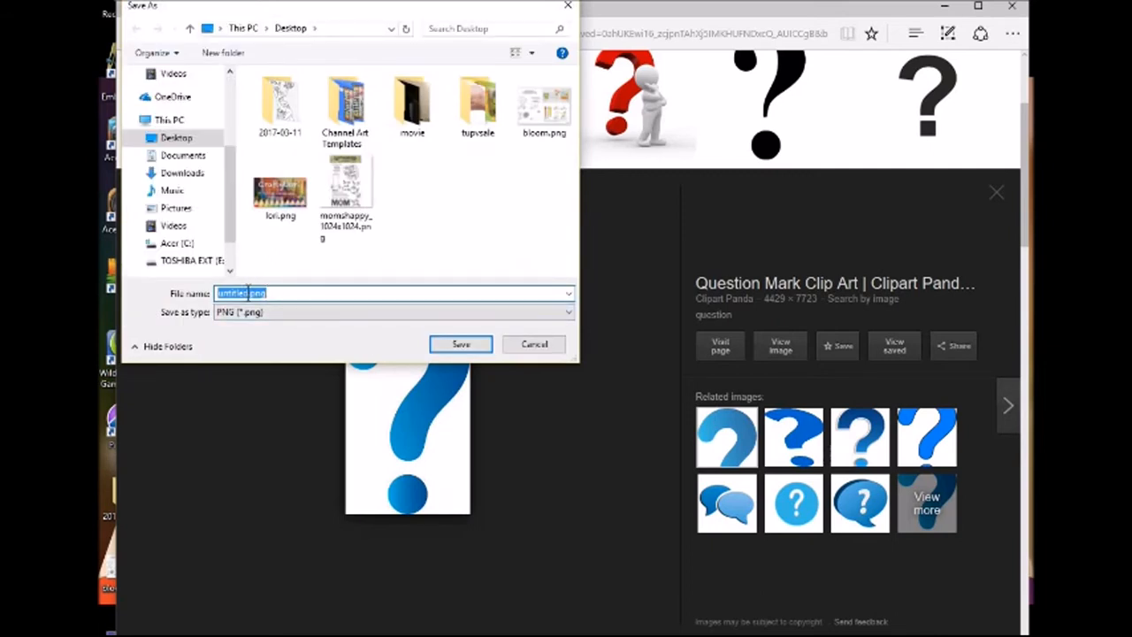
left_click_drag(248, 293, 183, 292)
type("question")
left_click(460, 345)
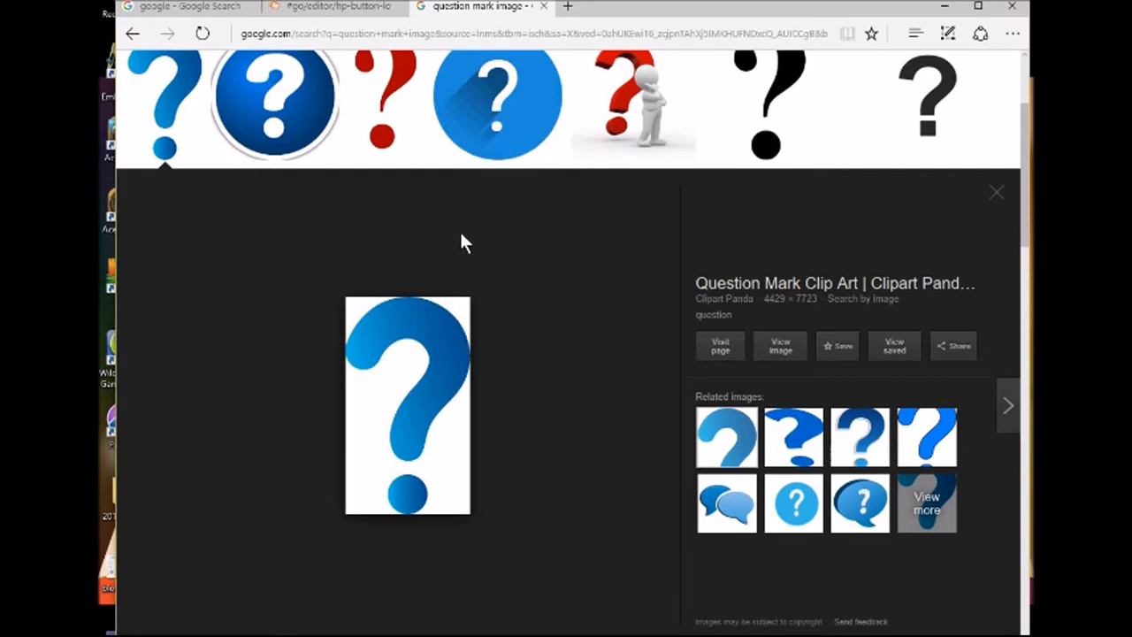
Return to the PicMonkey editor and add question.png from the computer's Desktop as an overlay on the pink canvas.
left_click(341, 7)
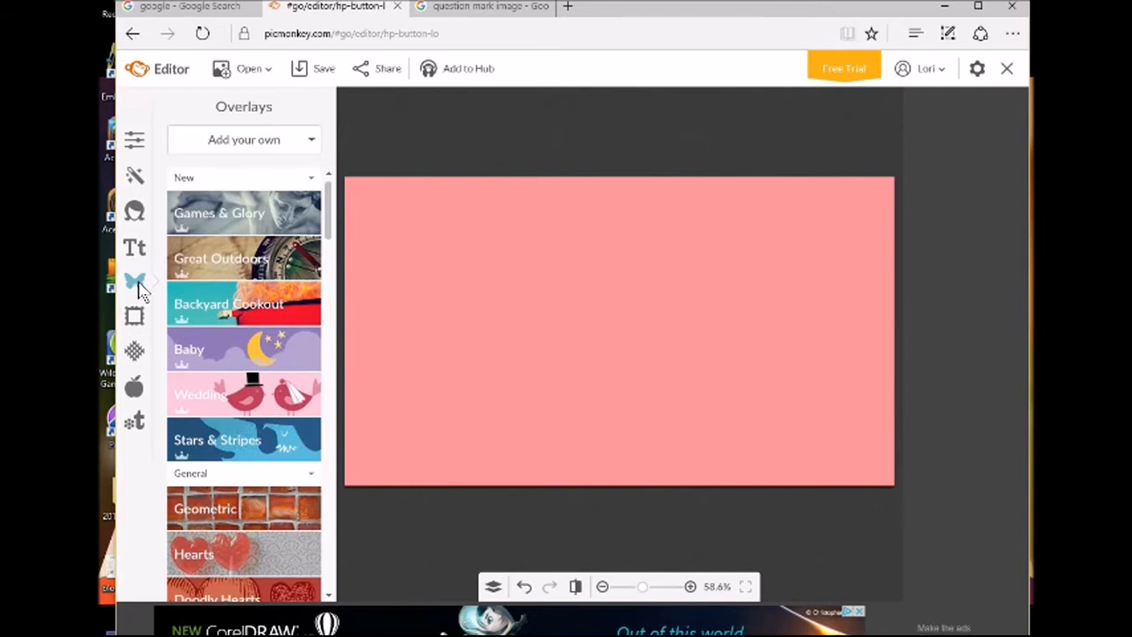
left_click(276, 144)
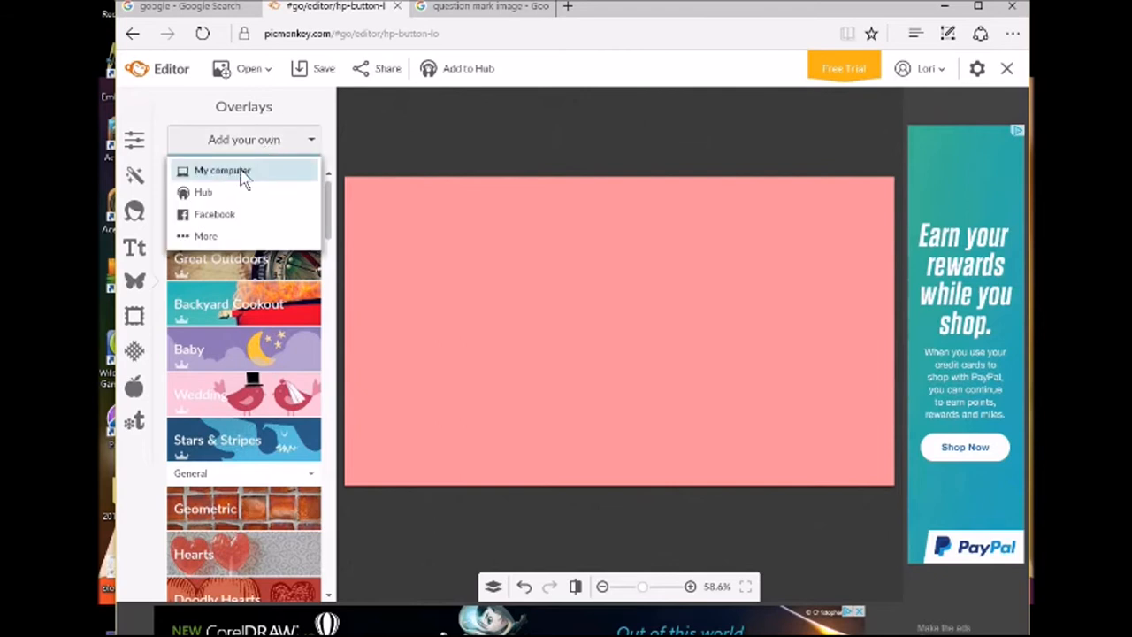
left_click(244, 173)
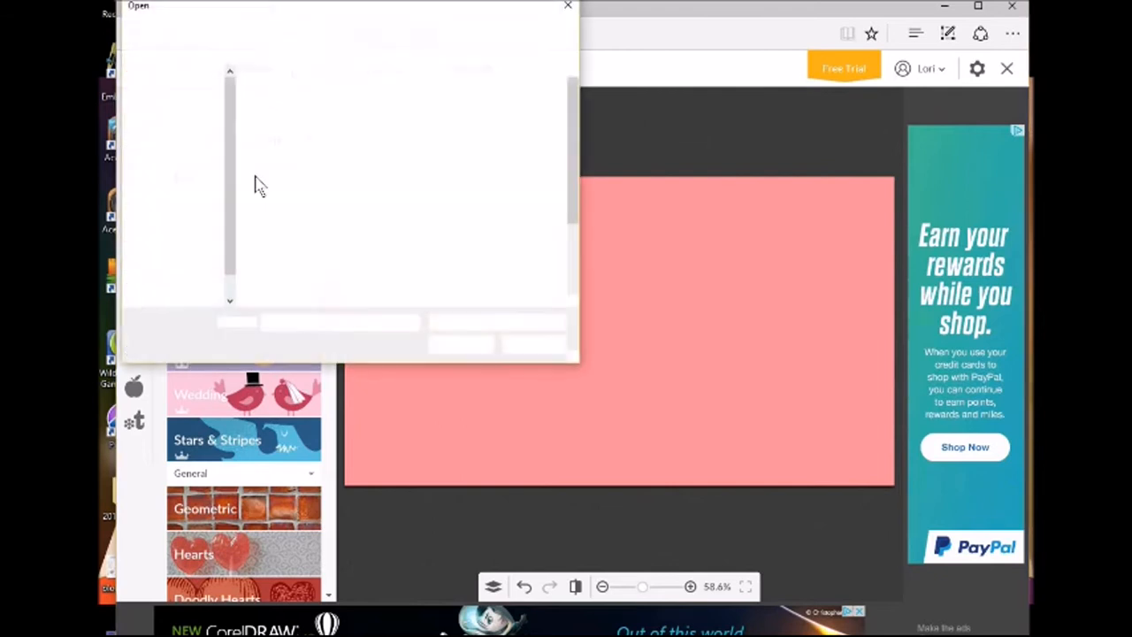
scroll(363, 196, "down", 2)
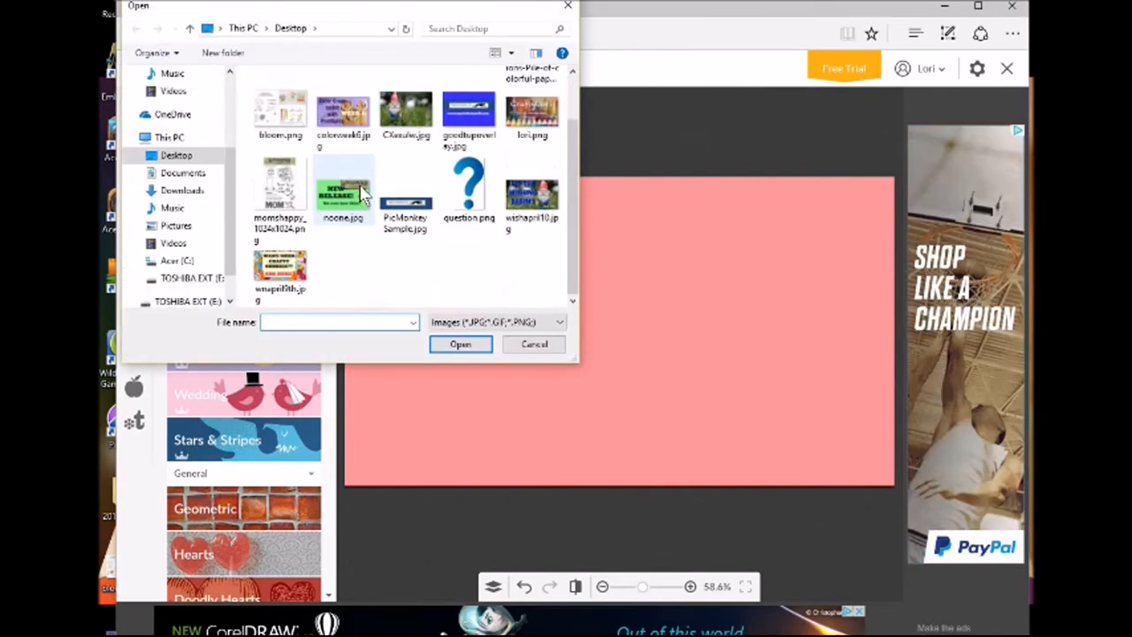
left_click(470, 190)
left_click(466, 346)
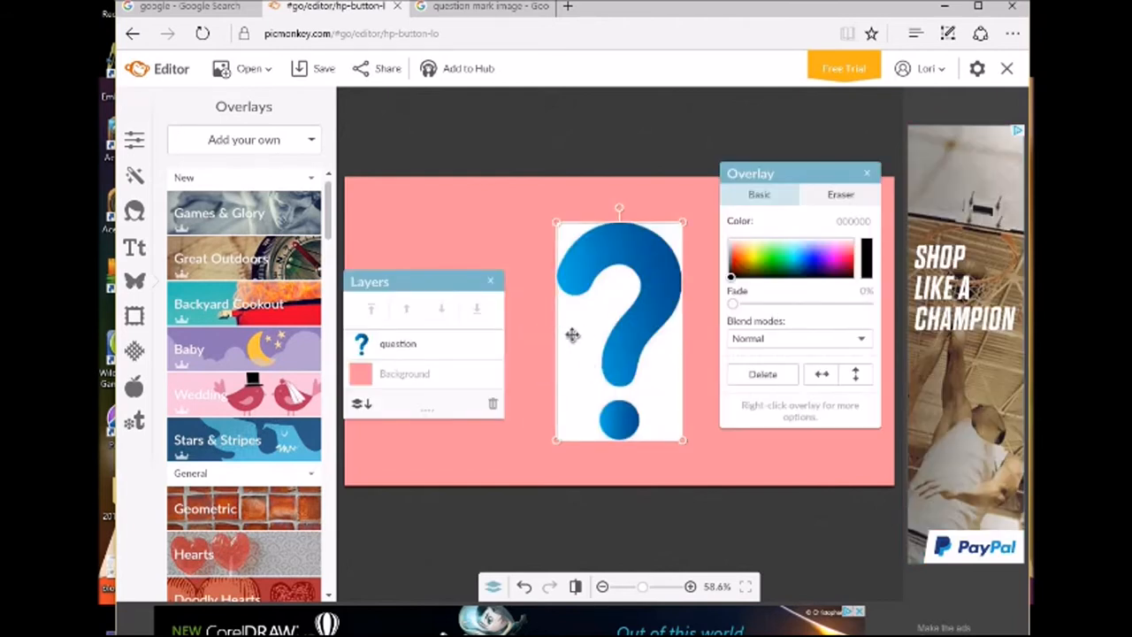
Return to the question mark image results and save the multicoloured dotted question mark from Pixabay to the Desktop as a PNG under its suggested name.
left_click(457, 7)
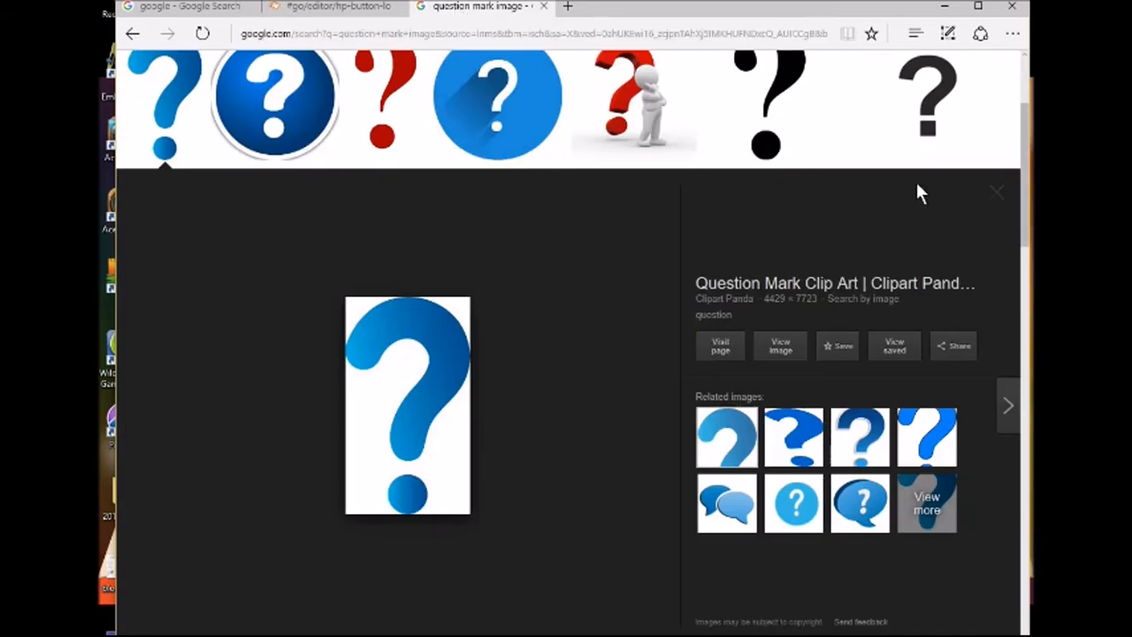
left_click(996, 192)
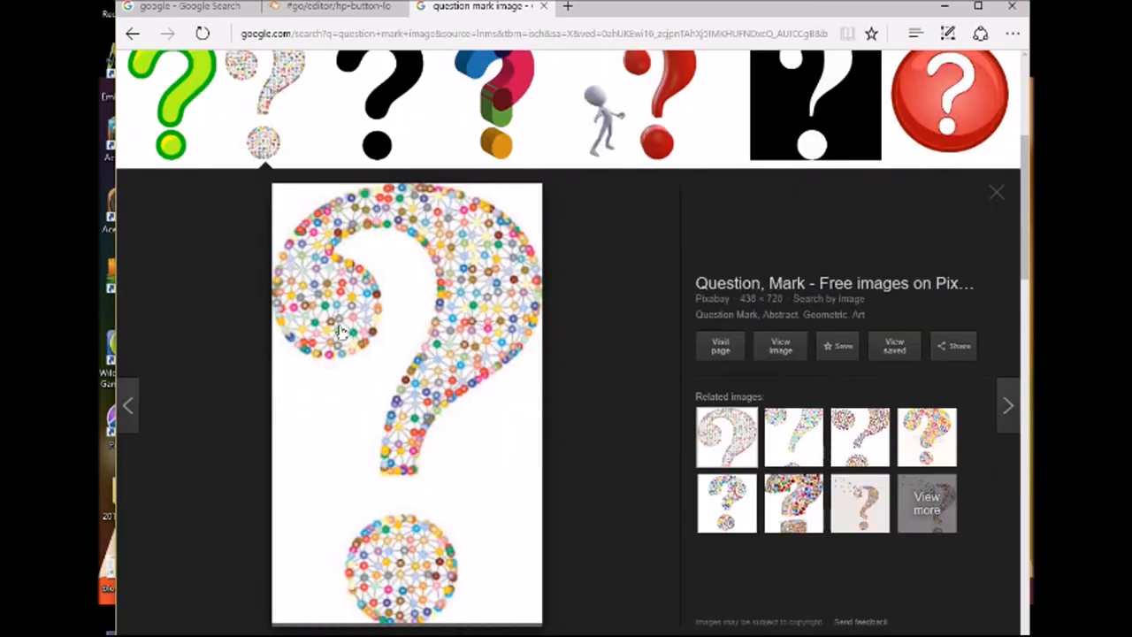
right_click(339, 326)
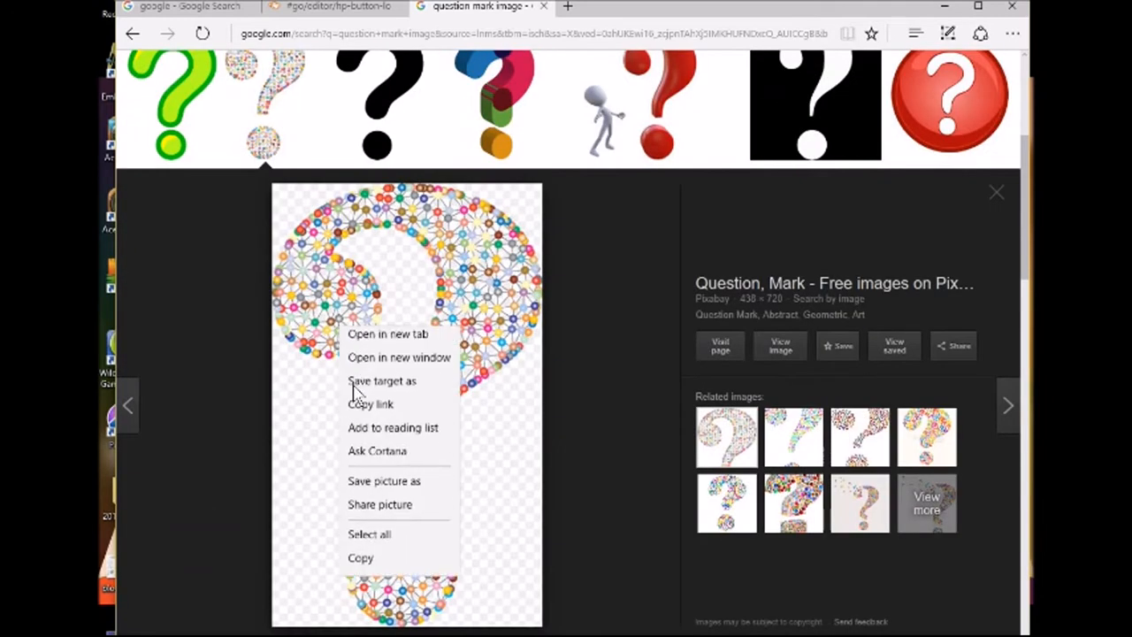
left_click(412, 491)
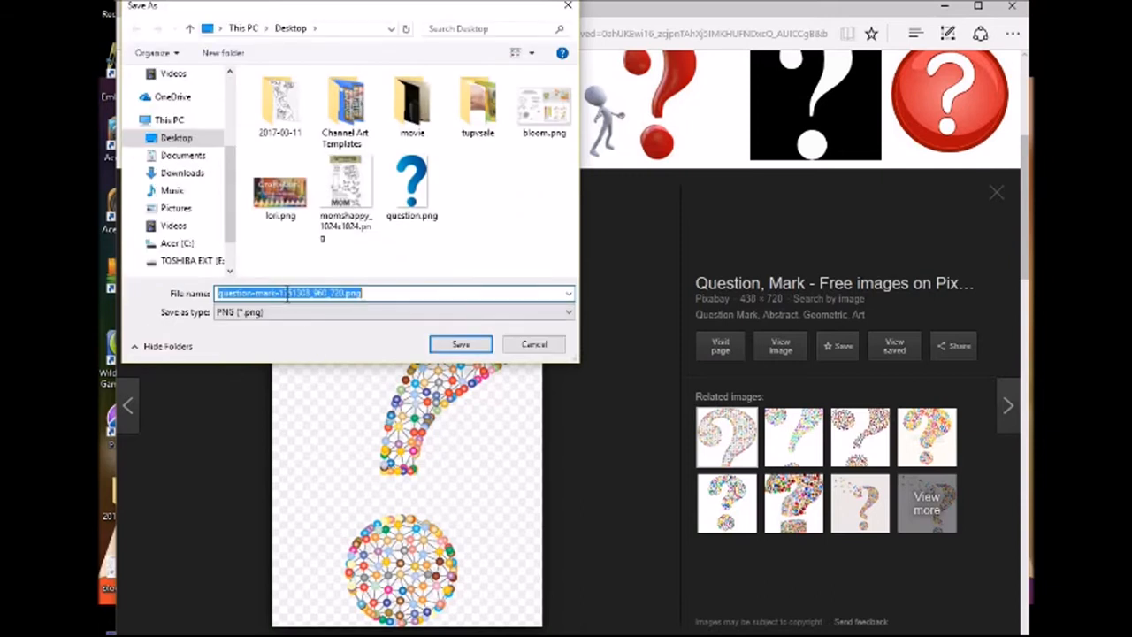
left_click(467, 347)
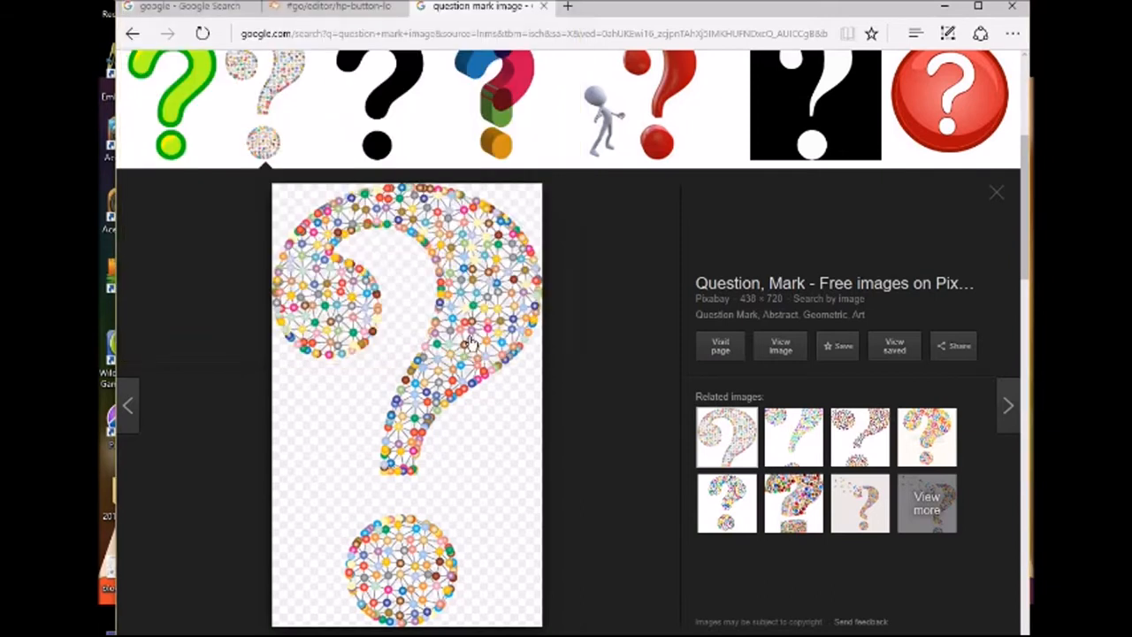
Go back to the PicMonkey editor, close the layers palette and move the blue question mark to the left part of the canvas.
left_click(379, 9)
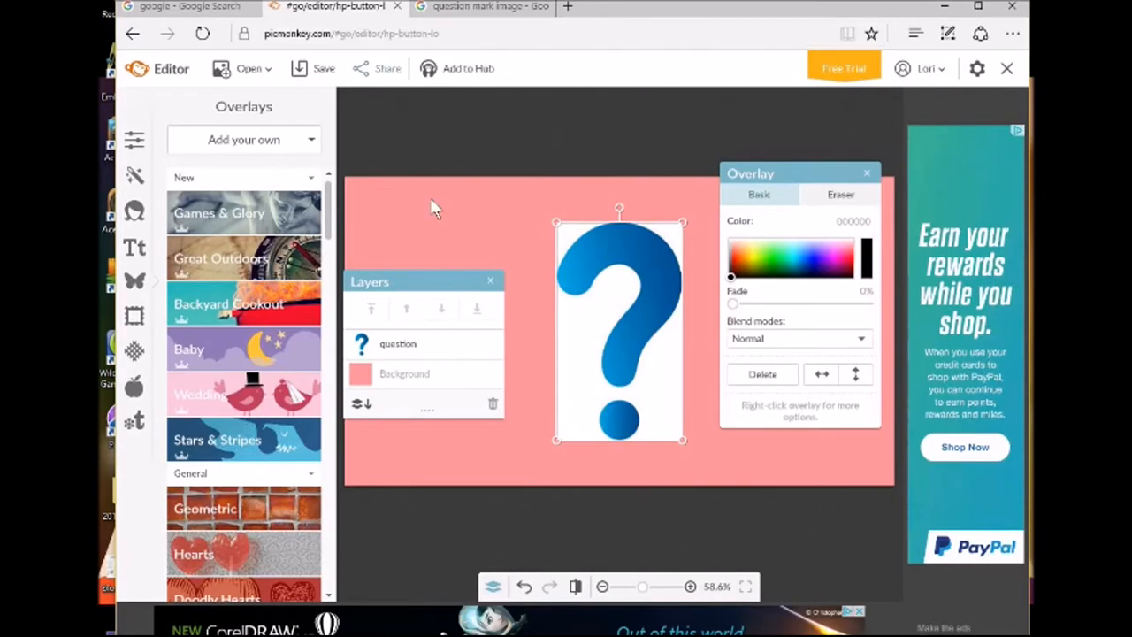
left_click(490, 283)
left_click_drag(636, 242, 470, 245)
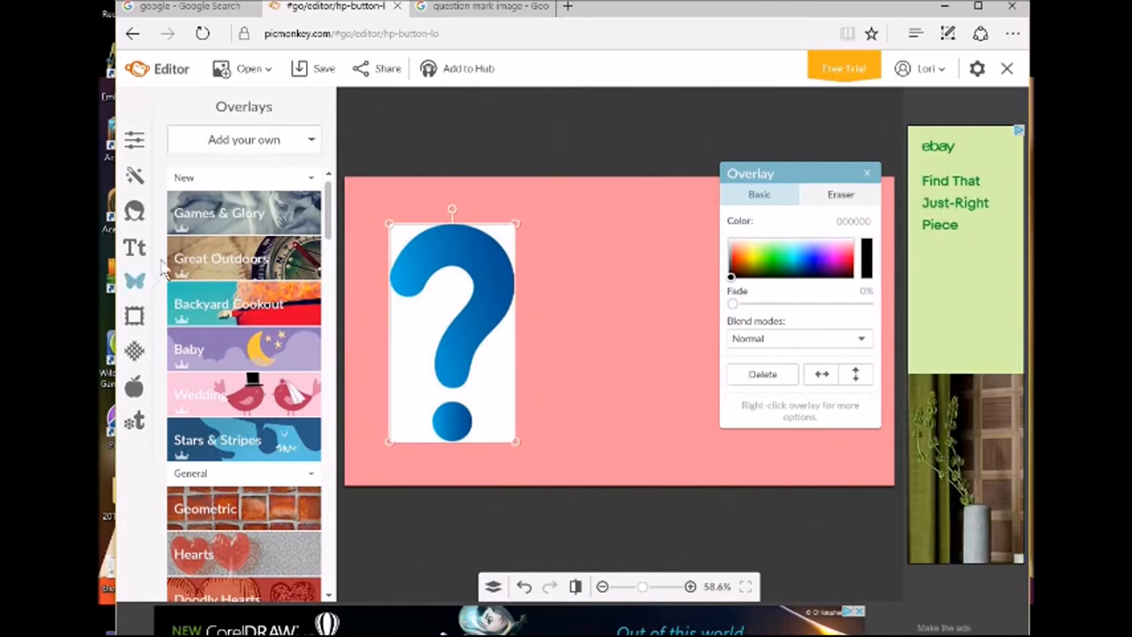
Add question-mark-1751308_960_720.png from the computer's Desktop as a second overlay.
left_click(252, 146)
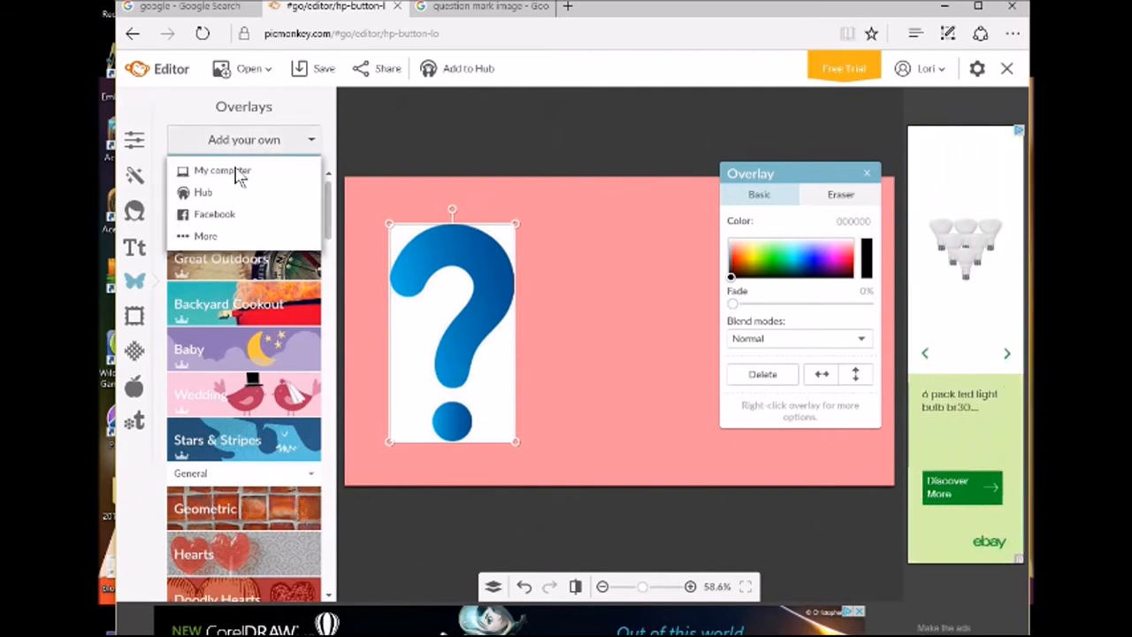
left_click(239, 171)
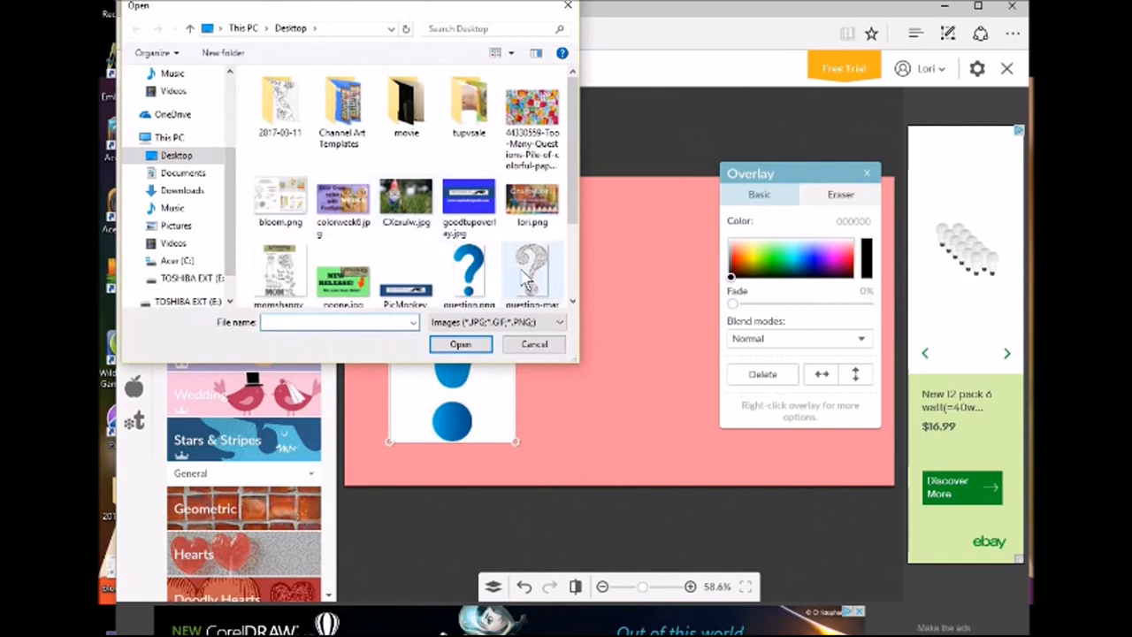
left_click(531, 278)
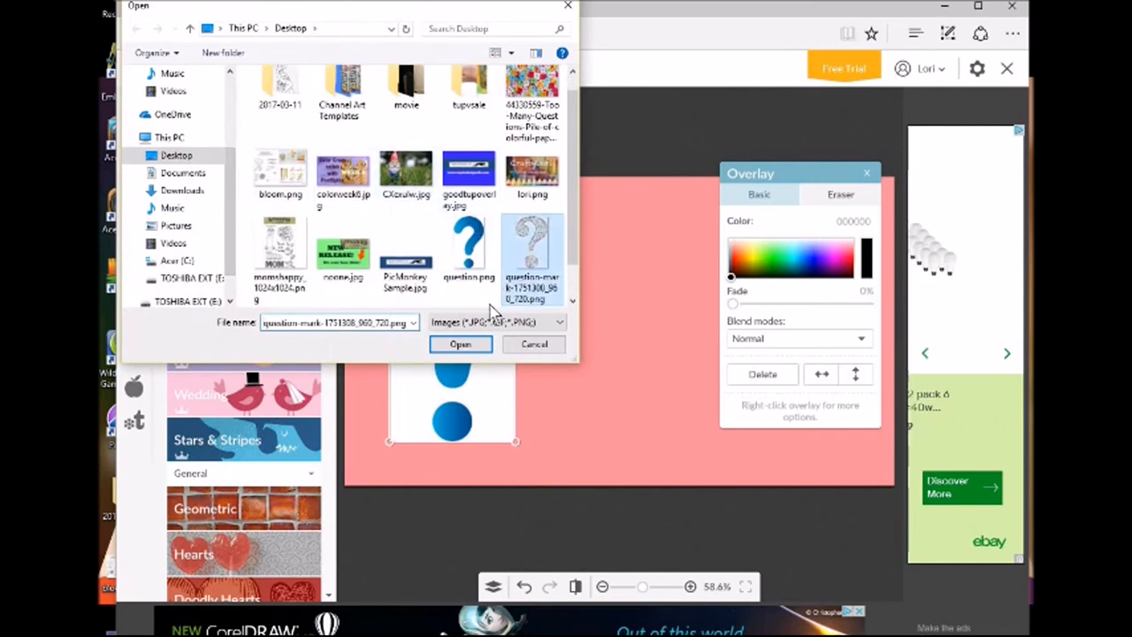
left_click(460, 344)
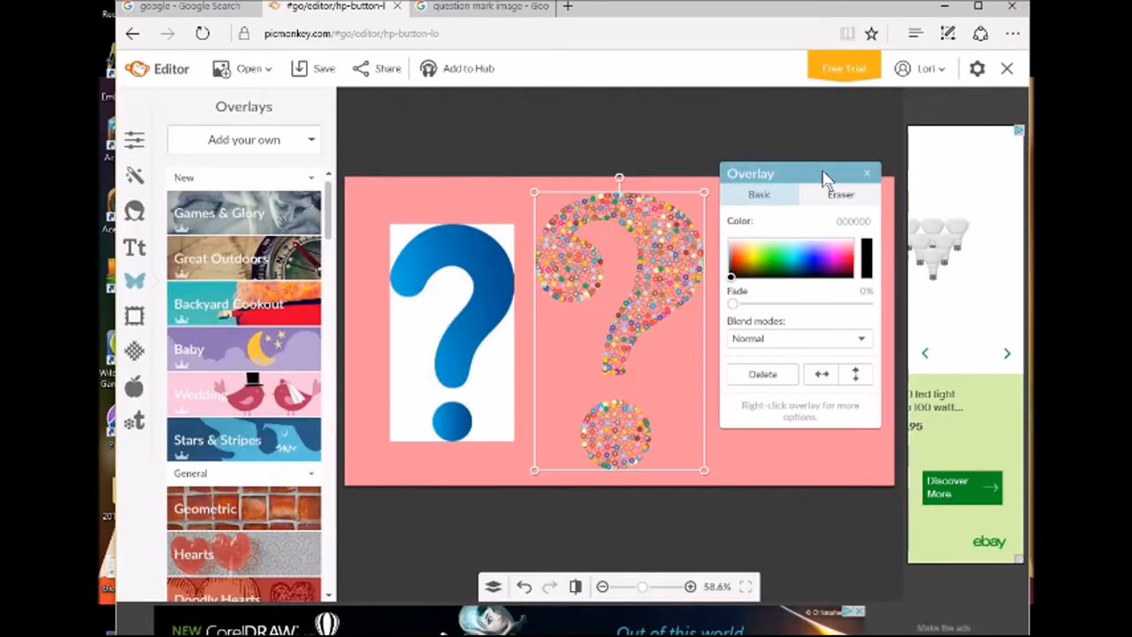
Move the dotted question mark to the right part of the canvas and shrink it slightly.
left_click_drag(824, 177, 250, 78)
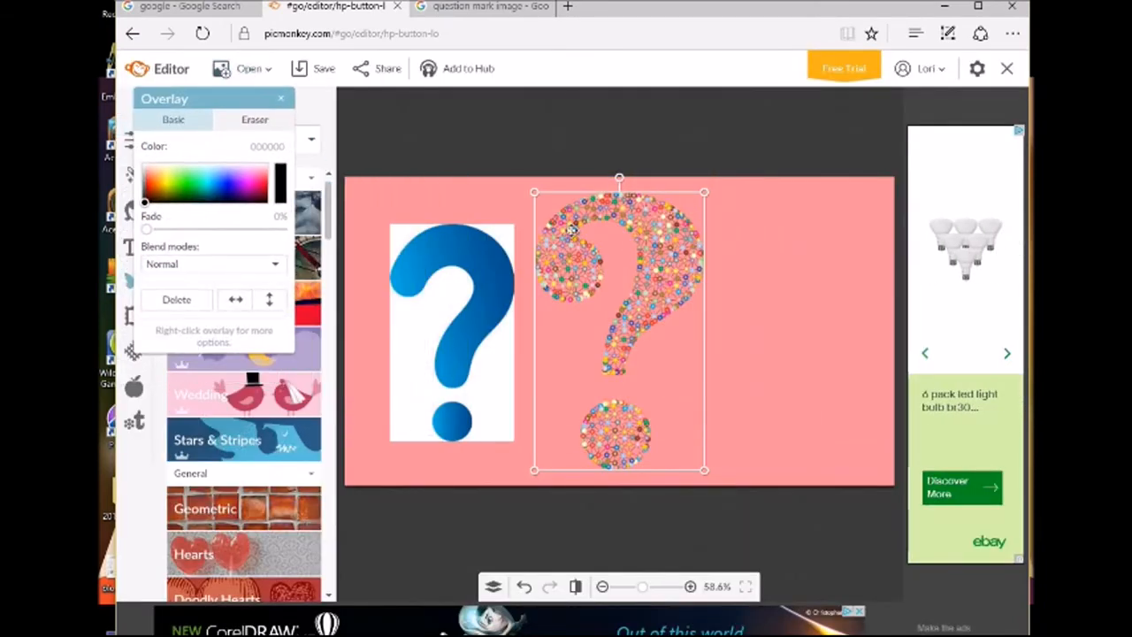
left_click_drag(667, 281, 785, 285)
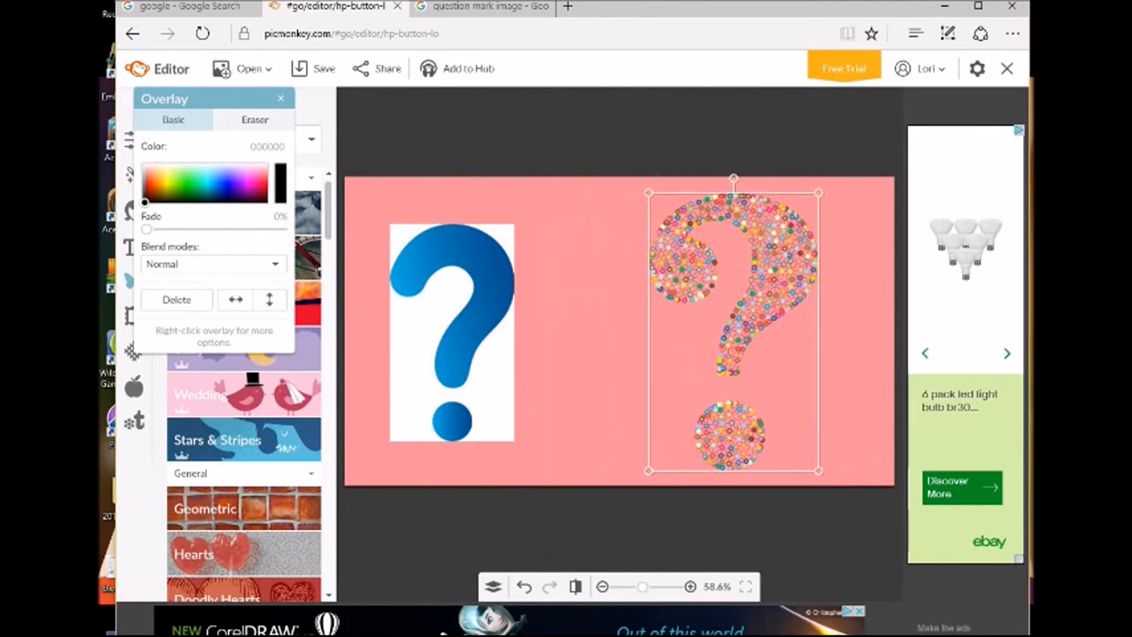
left_click_drag(647, 473, 747, 468)
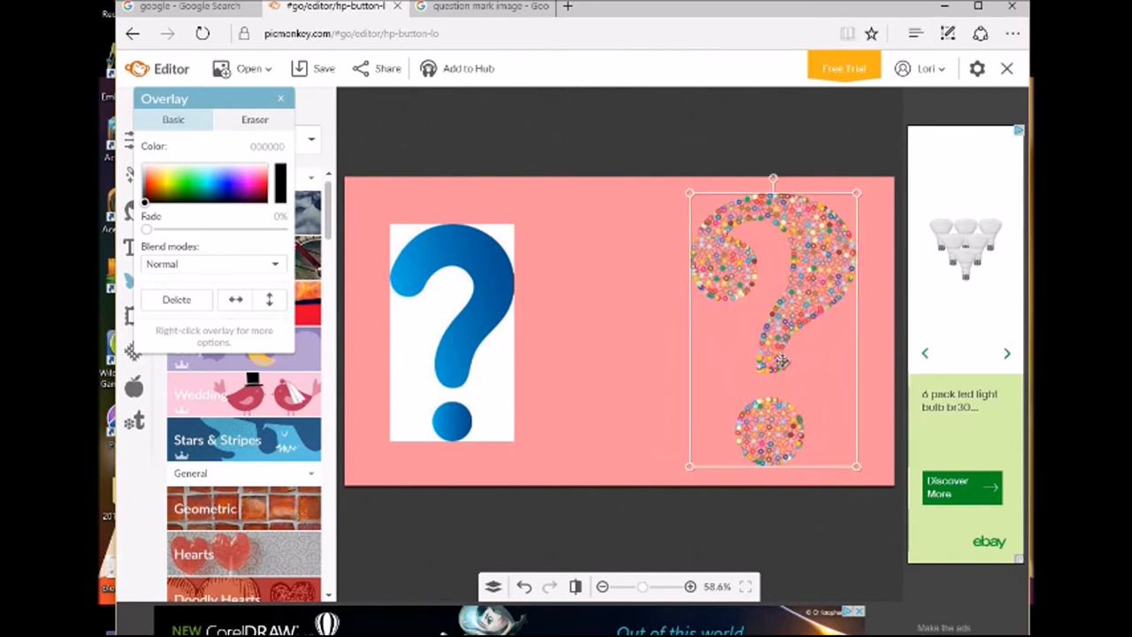
Erase the white background along the right side of the blue question mark with an eraser size of 55.
left_click(428, 317)
mouse_move(243, 106)
left_mouse_down()
mouse_move(670, 177)
mouse_move(707, 165)
left_mouse_up()
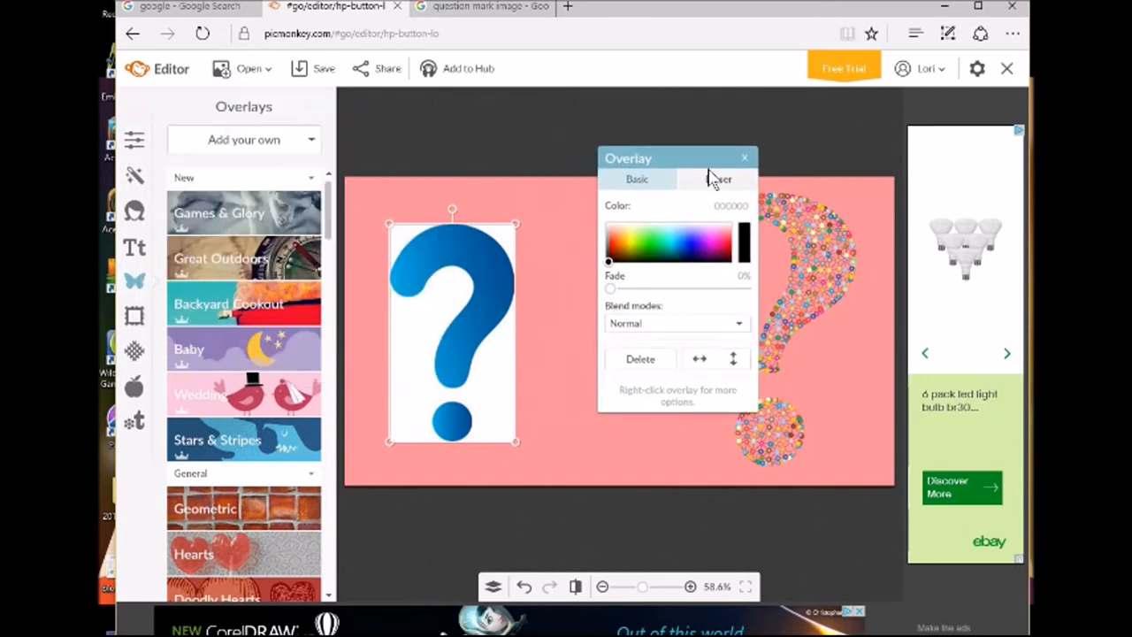
left_click(722, 197)
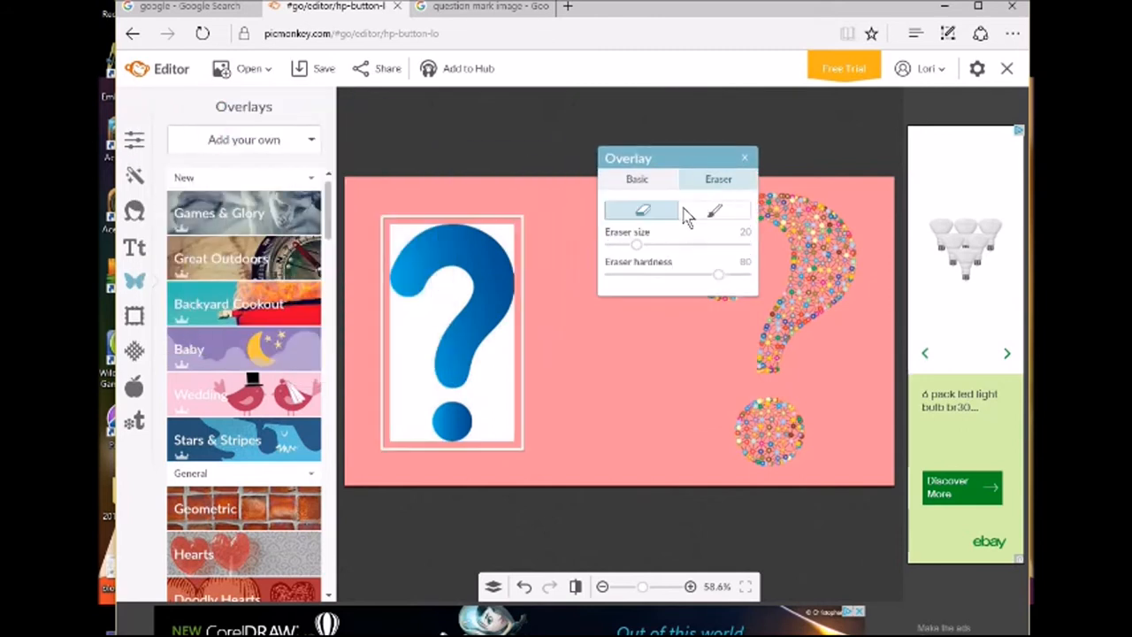
left_click(684, 245)
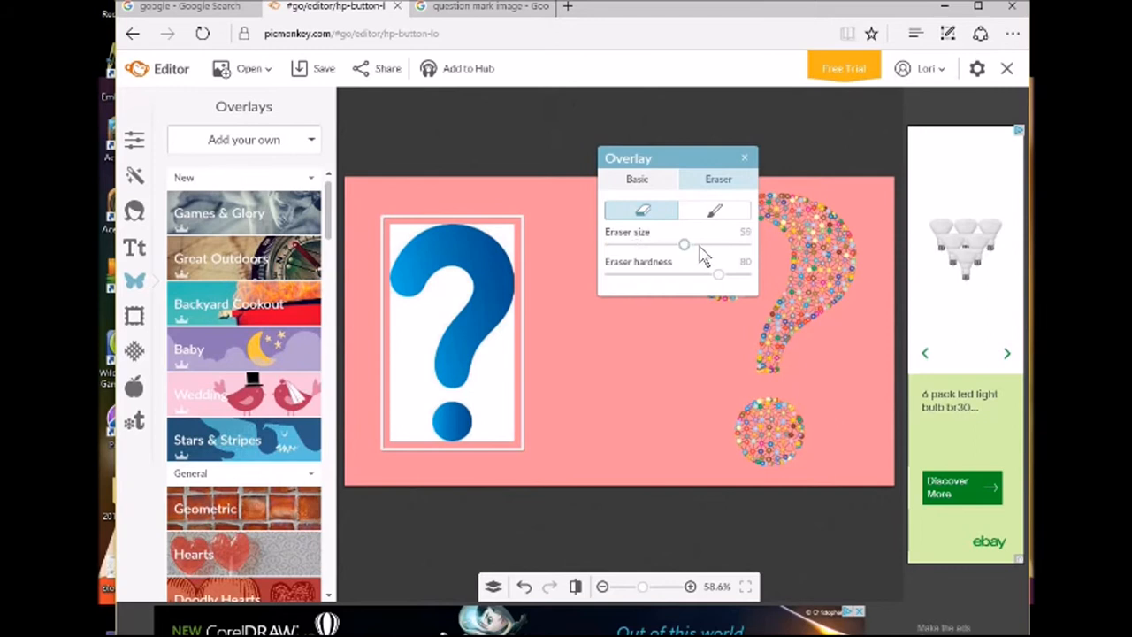
left_click(516, 224)
left_click(498, 217)
left_click(520, 240)
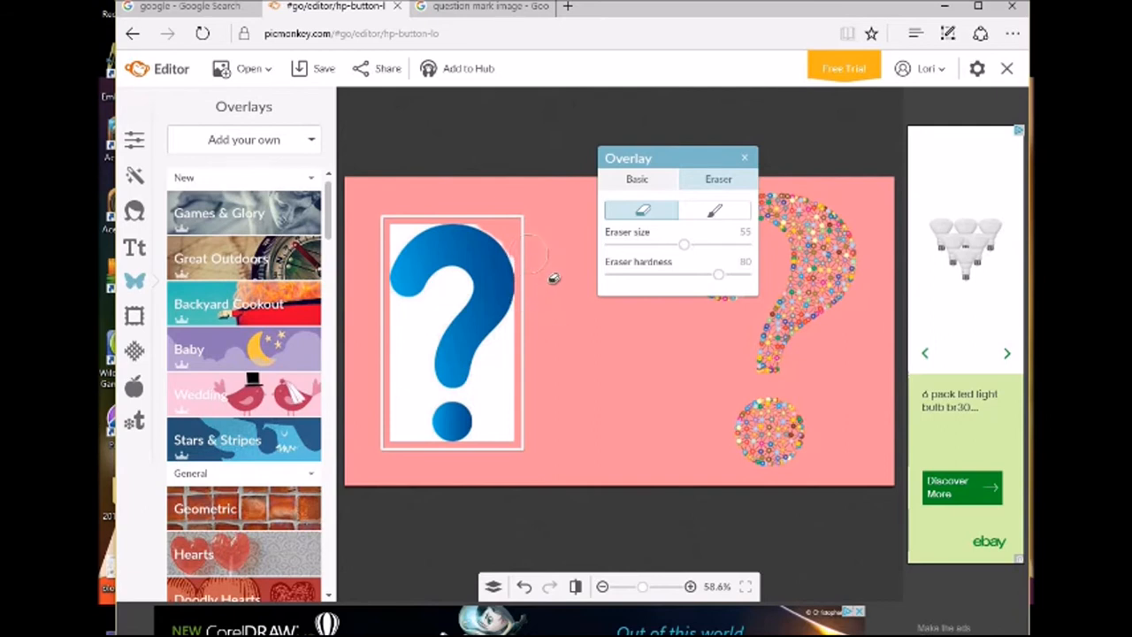
left_click(533, 258)
left_click(534, 366)
mouse_move(534, 368)
left_mouse_down()
mouse_move(510, 423)
mouse_move(528, 391)
mouse_move(507, 405)
mouse_move(506, 433)
mouse_move(485, 419)
mouse_move(495, 423)
left_mouse_up()
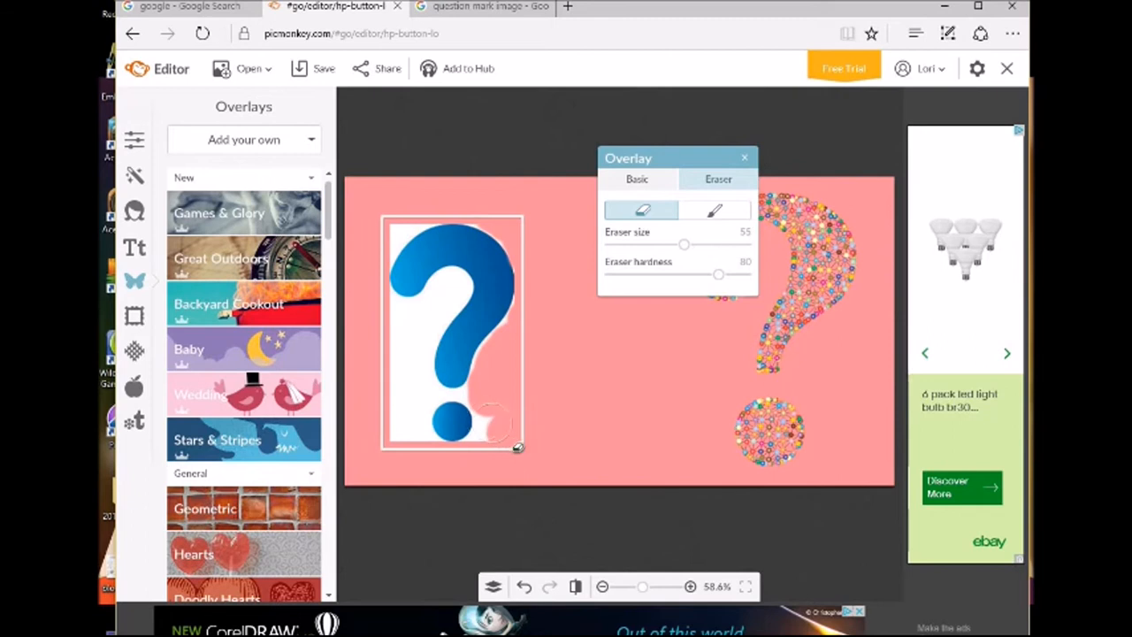
left_click(515, 460)
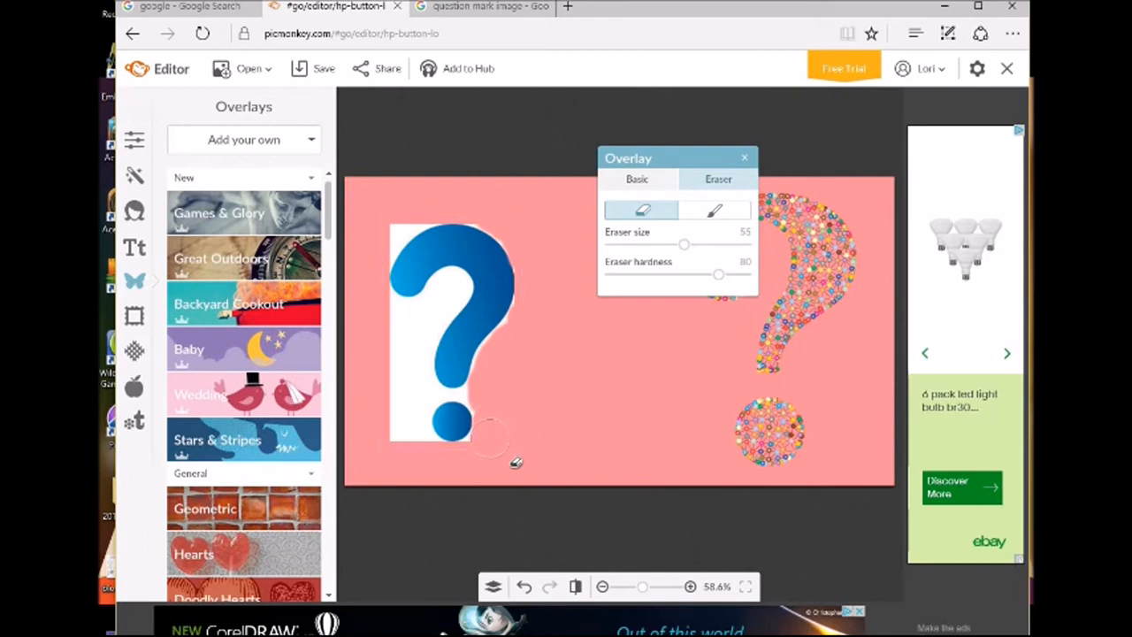
Erase the white background below and to the left of the blue question mark's dot.
mouse_move(440, 459)
left_mouse_down()
mouse_move(415, 435)
mouse_move(413, 453)
left_mouse_up()
left_click(388, 428)
left_click(394, 403)
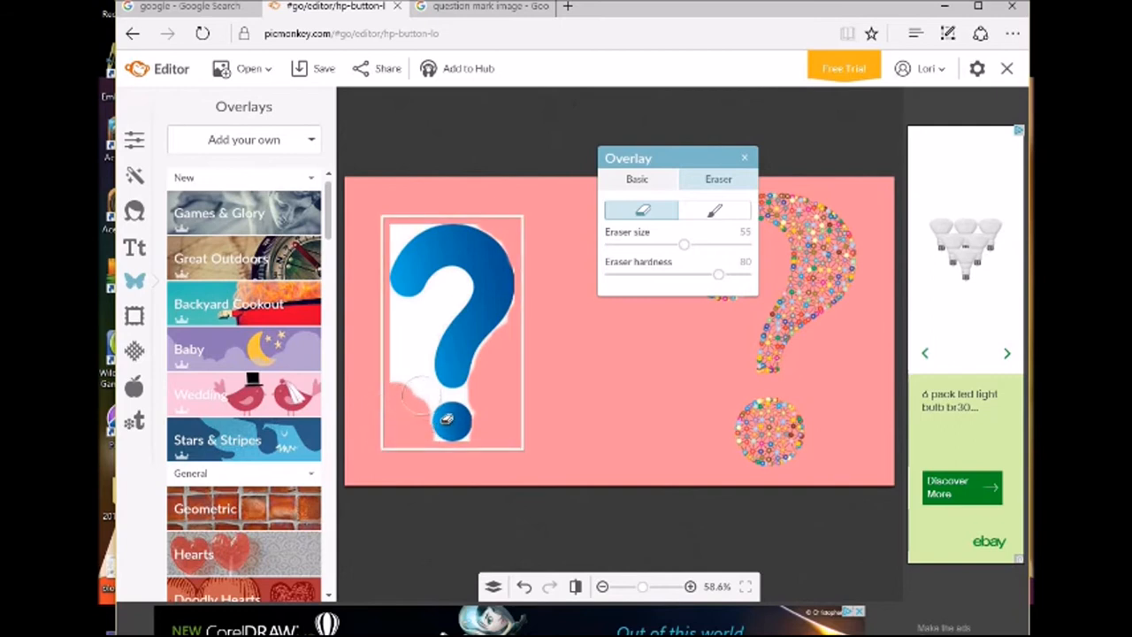
left_click(447, 418)
left_click(439, 404)
left_click(425, 387)
Erase the white background left of the blue question mark's stem, inside its hook and around its upper-left corner.
left_click(431, 372)
left_click(412, 353)
left_click(442, 358)
left_click(449, 336)
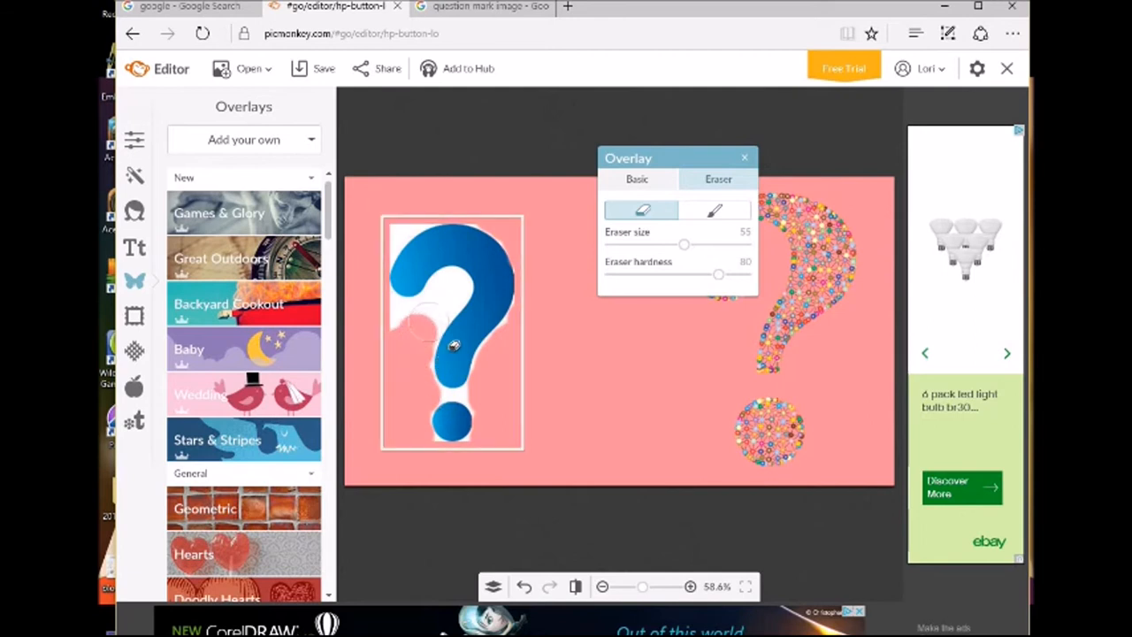
left_click(454, 339)
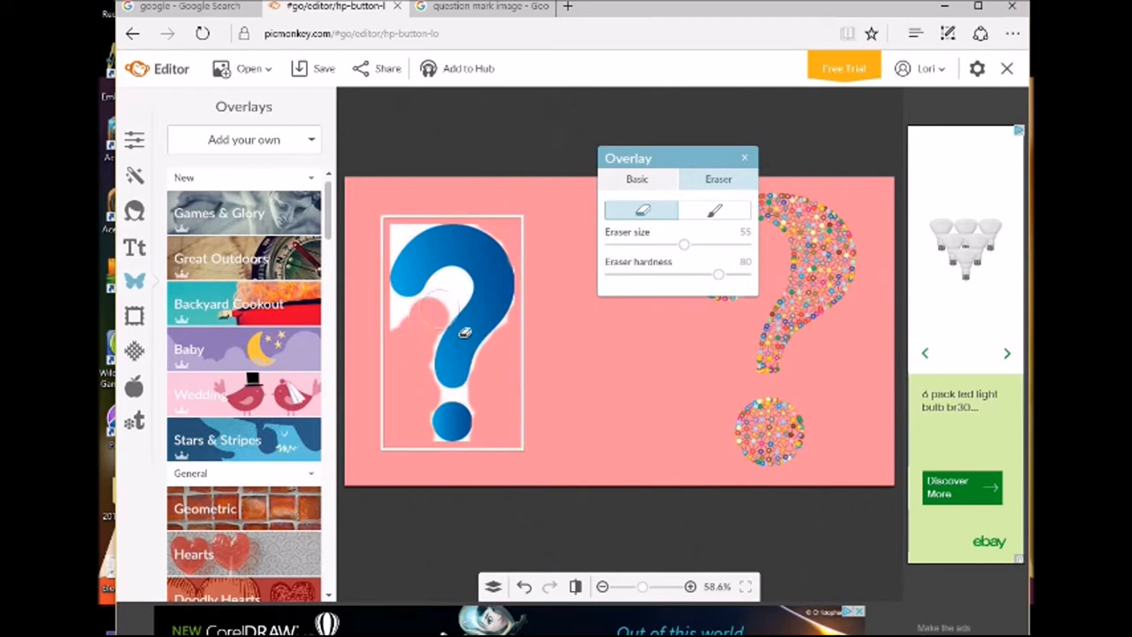
left_click(441, 304)
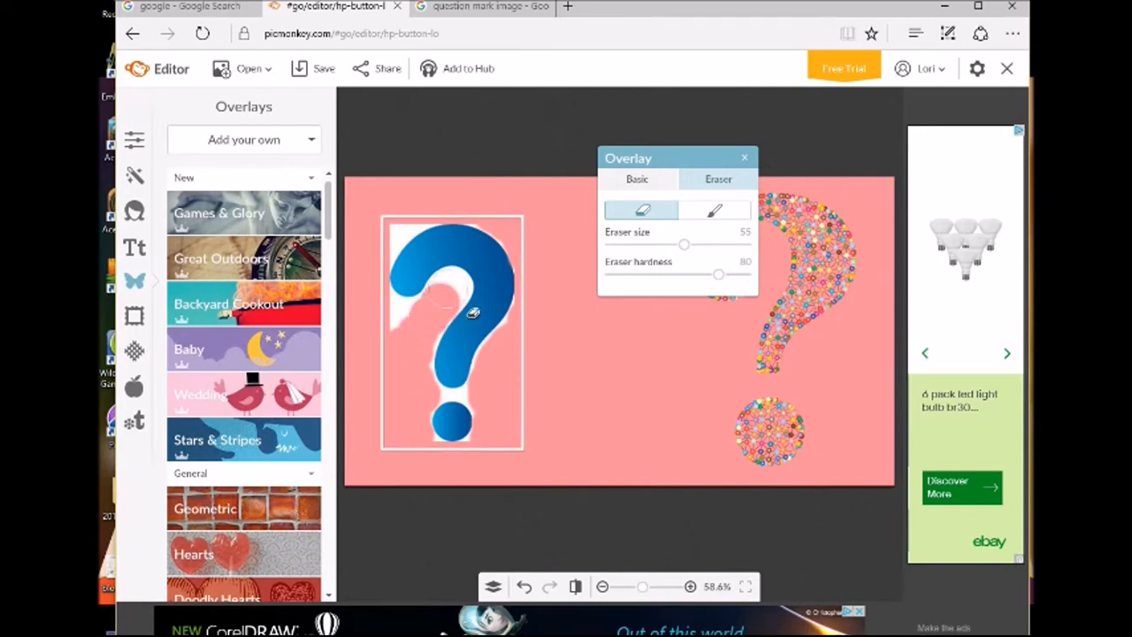
left_click(475, 310)
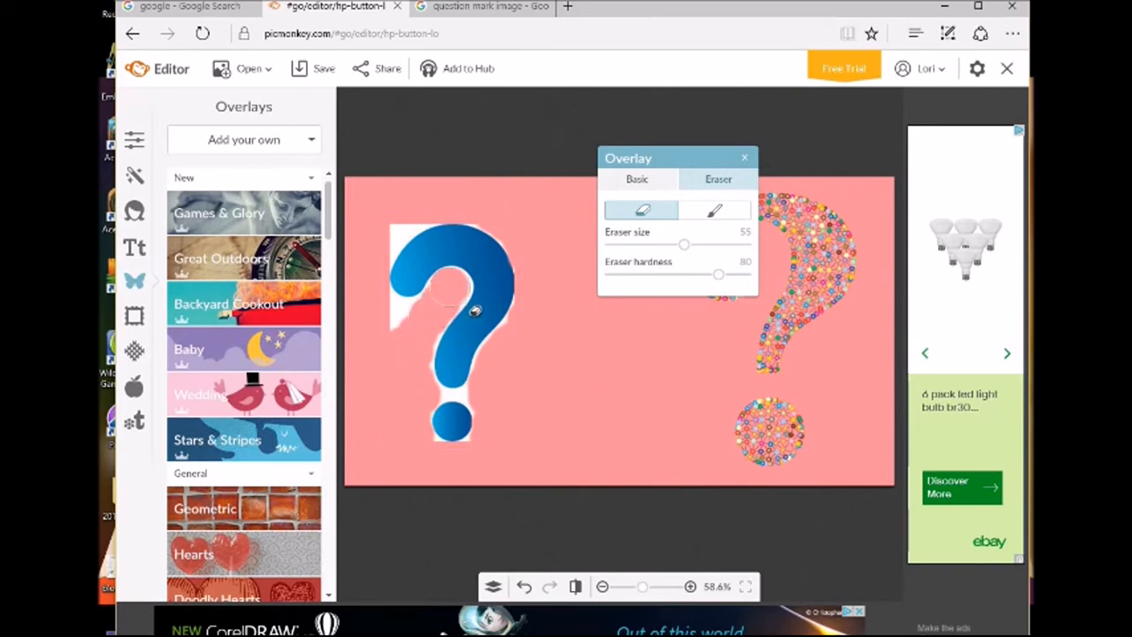
left_click(425, 340)
left_click(429, 340)
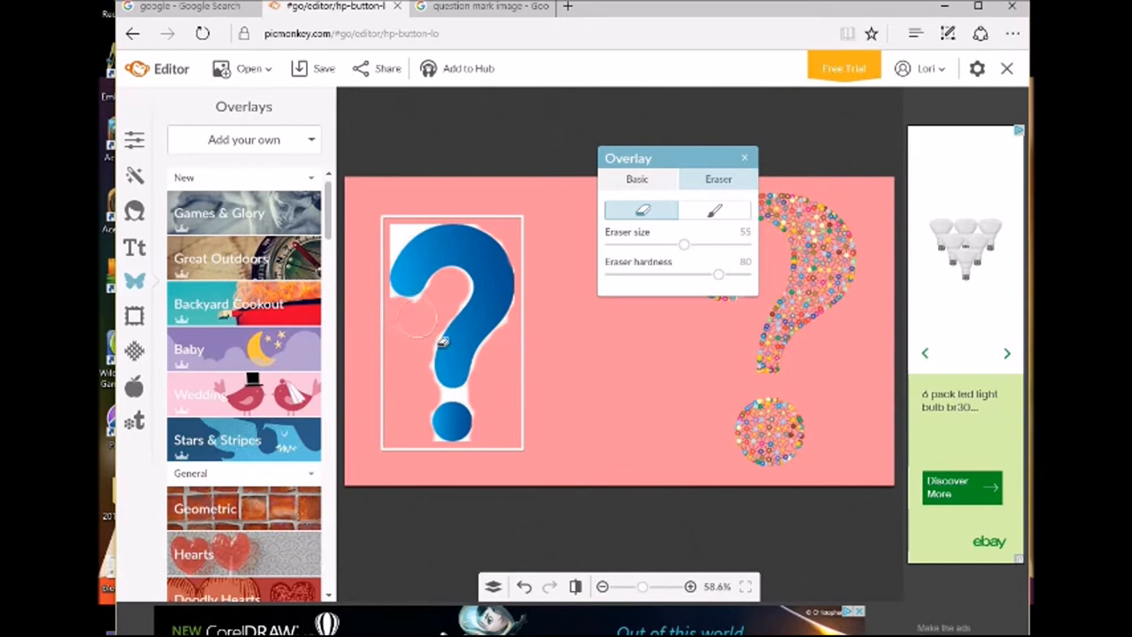
left_click(381, 311)
left_click(385, 239)
left_click(421, 245)
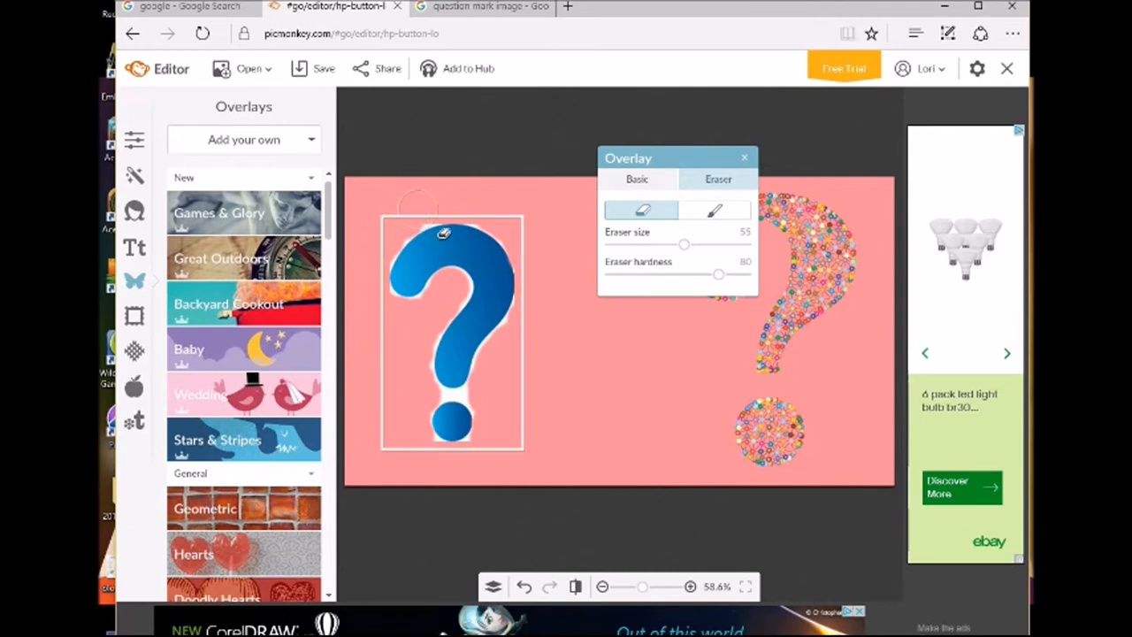
Reduce the eraser size to 11 and clean up the remaining white around the blue question mark's dot.
left_click(650, 245)
left_click_drag(642, 244, 630, 247)
left_click(625, 245)
left_click_drag(477, 404, 468, 404)
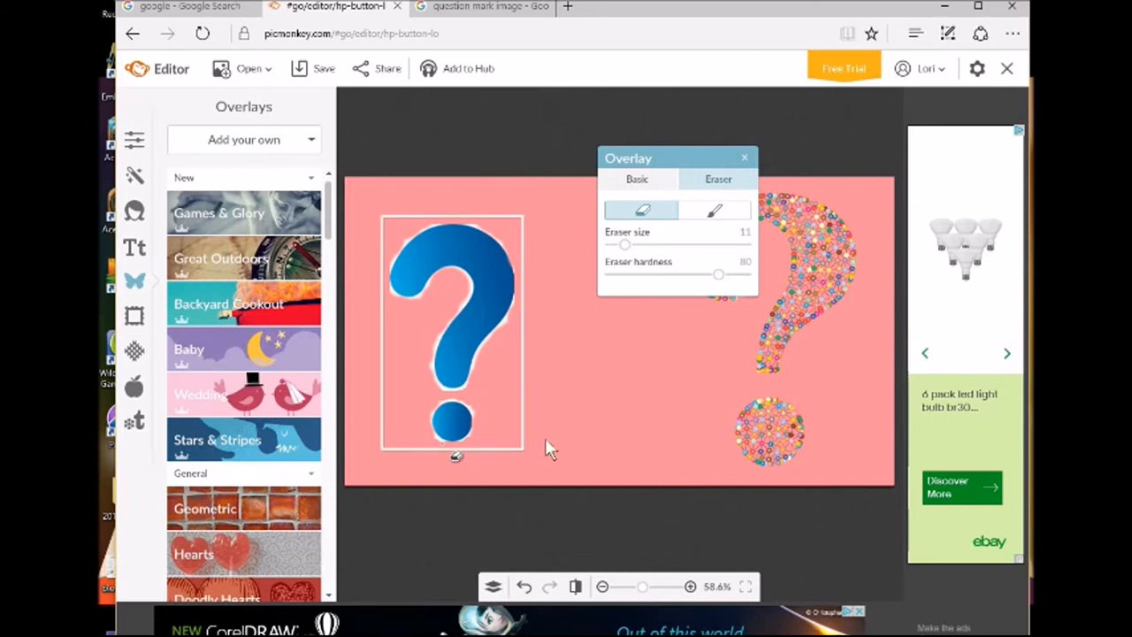
Finish erasing, move the blue question mark so it overlaps the dotted one, and enlarge it slightly.
left_click(742, 160)
left_click_drag(464, 275, 659, 288)
left_click_drag(683, 162, 326, 130)
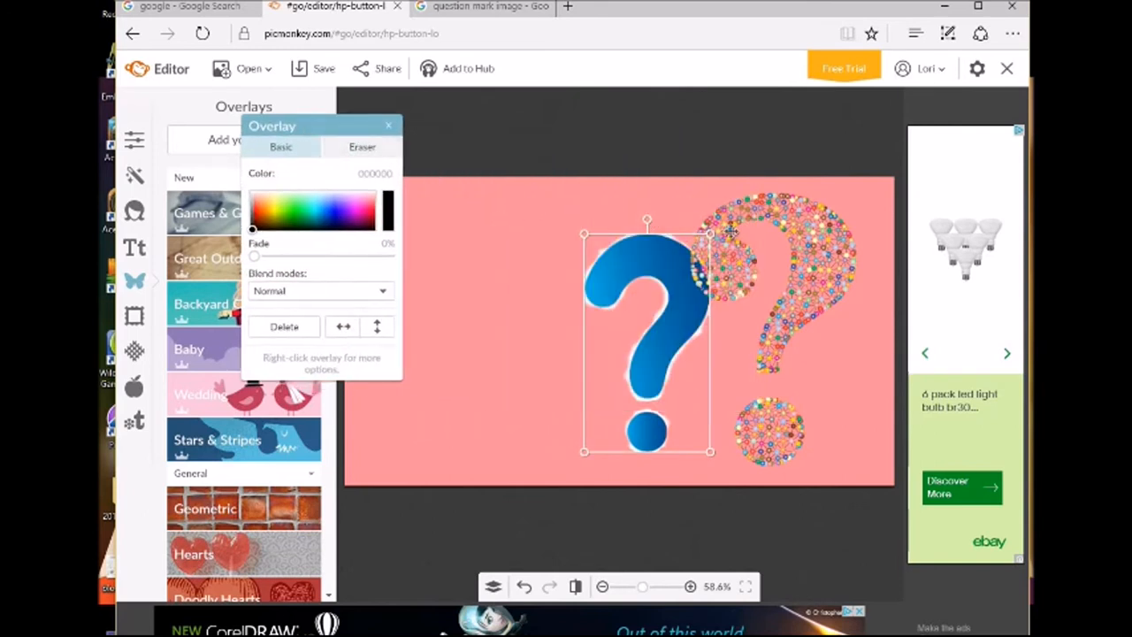
left_click_drag(708, 233, 724, 209)
Bring the blue question mark to the front, over the dotted one.
right_click(650, 332)
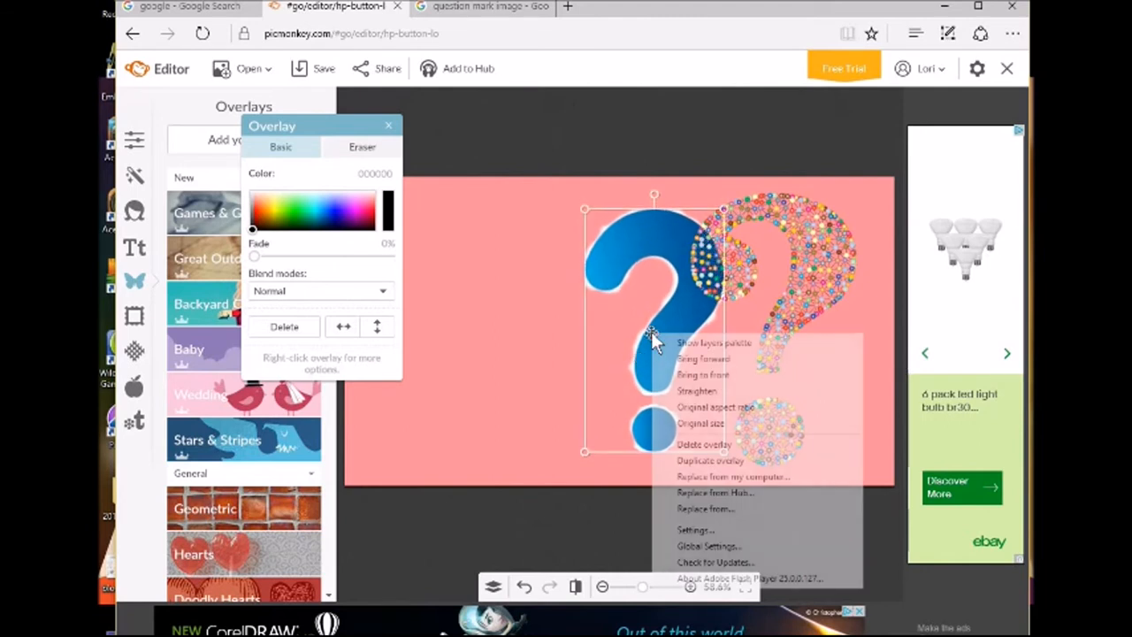
left_click(702, 376)
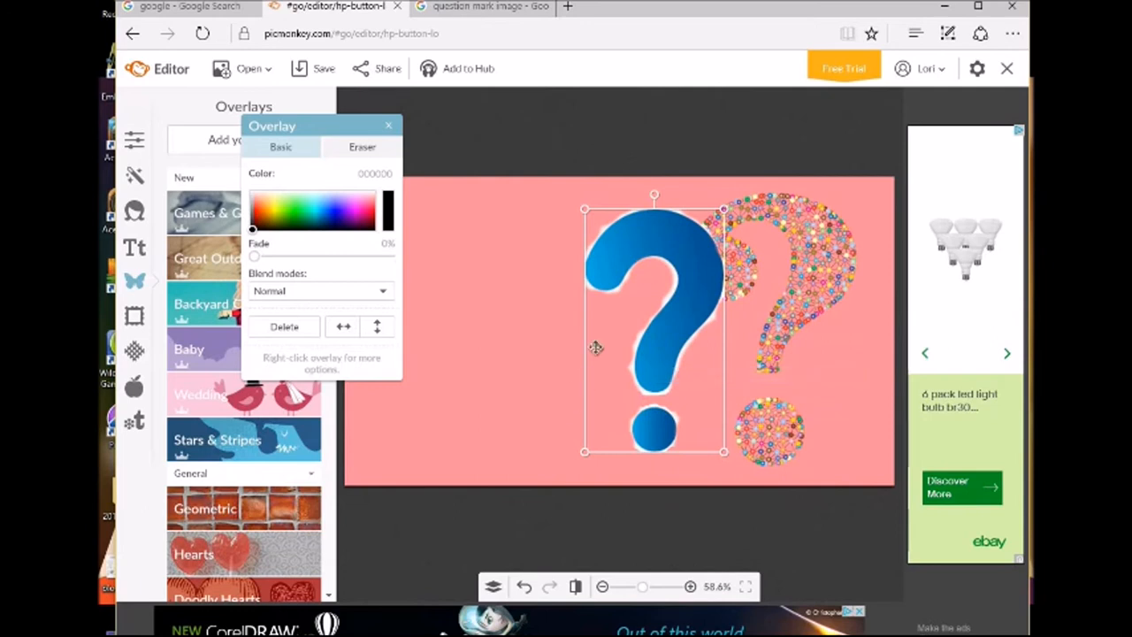
right_click(655, 299)
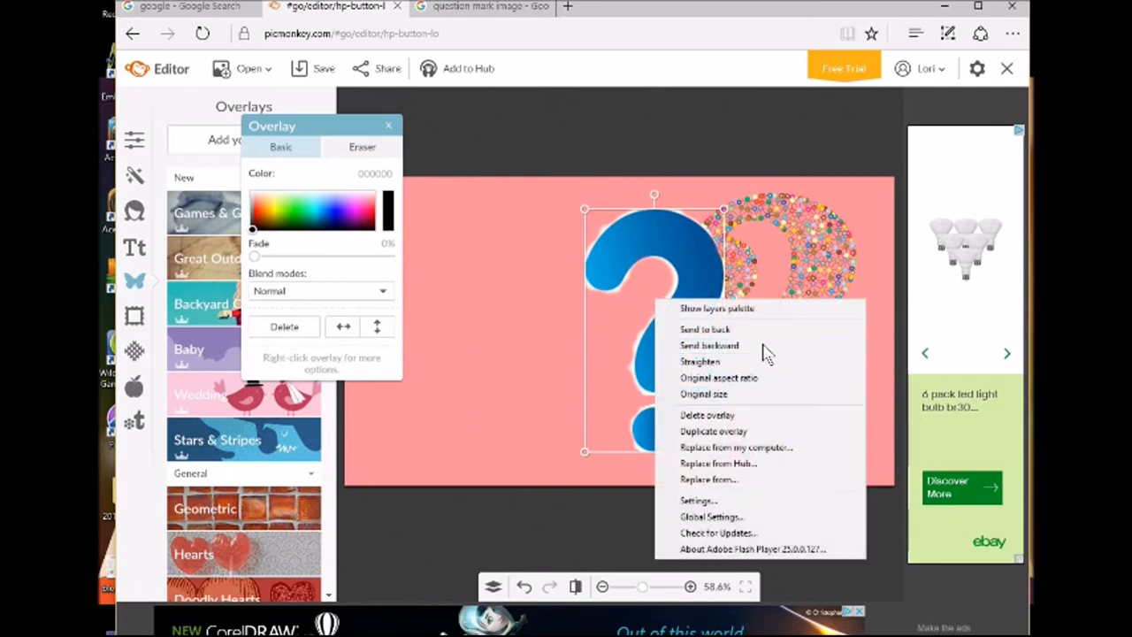
left_click(809, 264)
Bring the dotted question mark to the front, over the blue one.
left_click(806, 255)
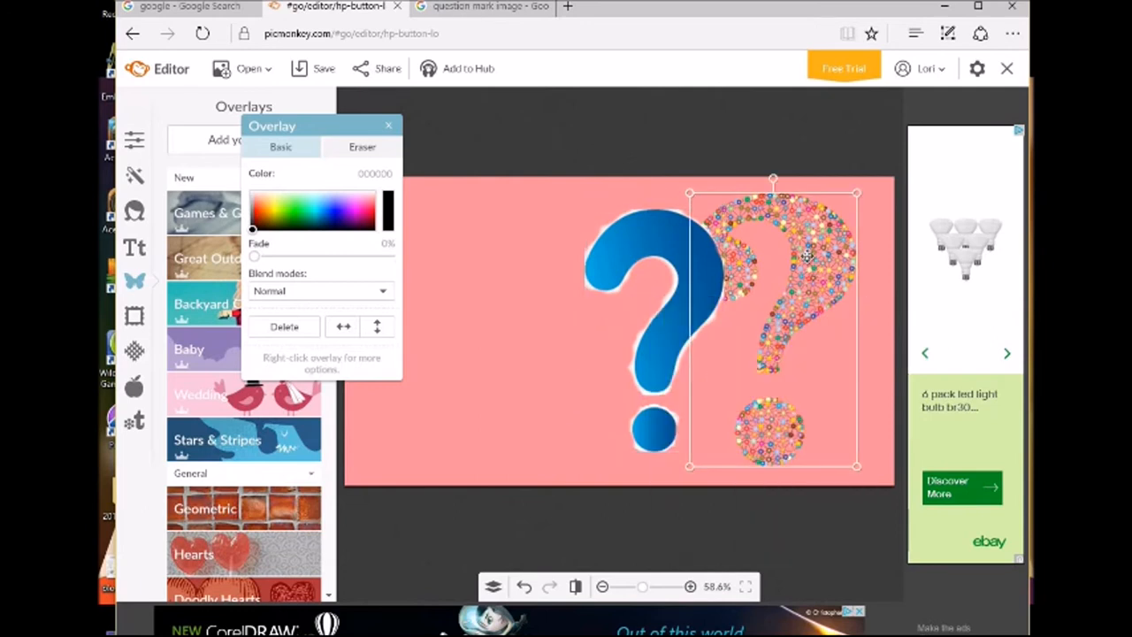
right_click(762, 395)
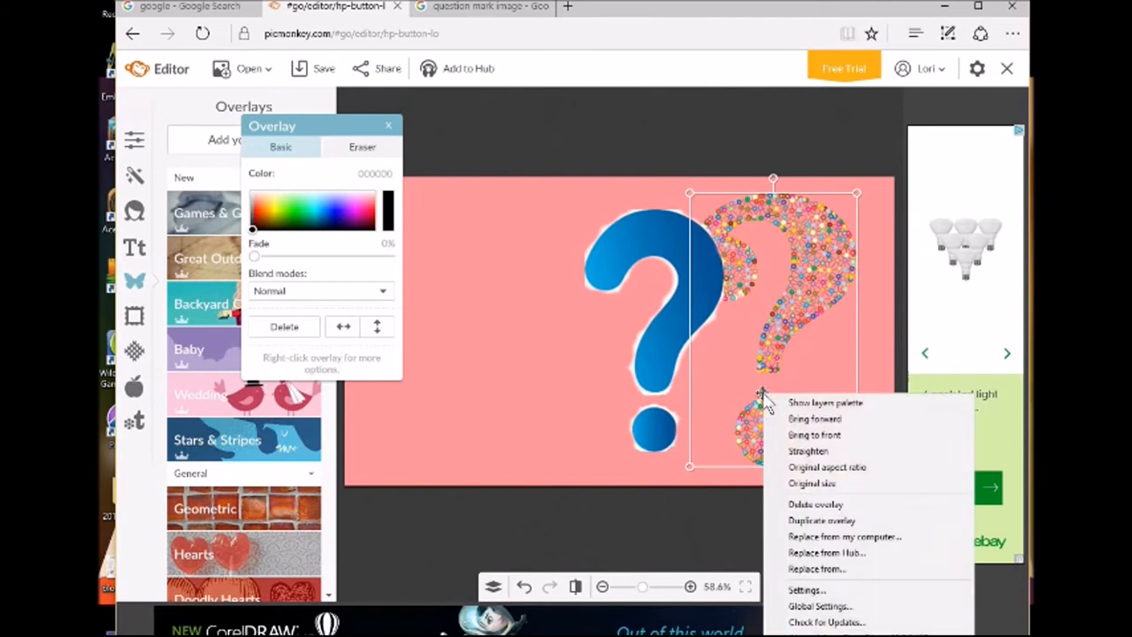
left_click(814, 438)
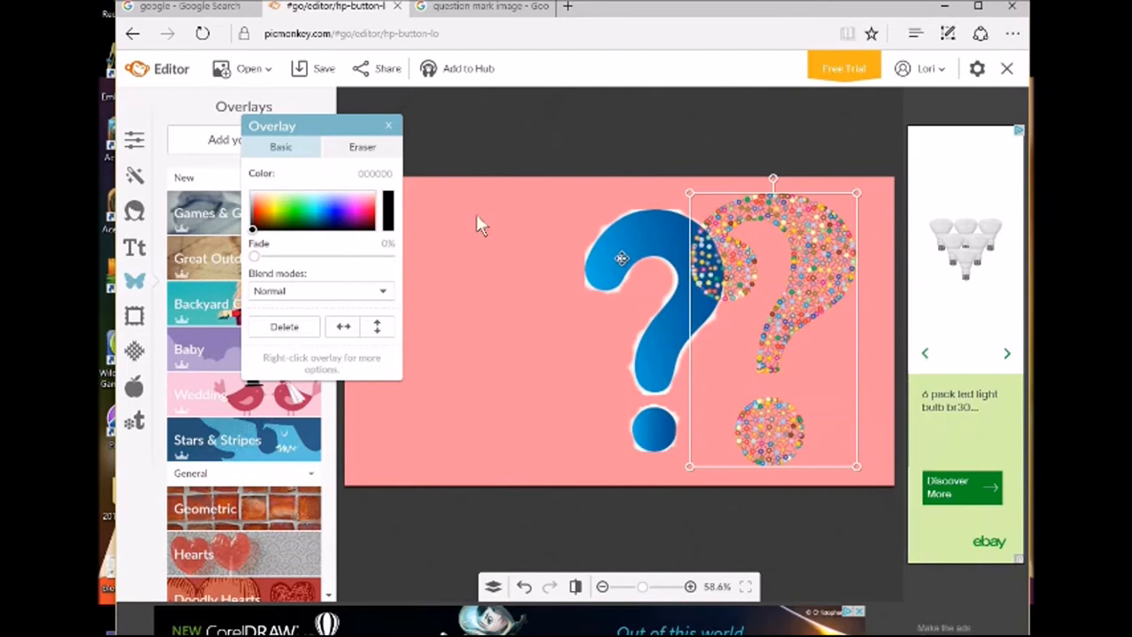
Add a text box to the canvas in the Ultra font and set its color to dark green 004404.
left_click(390, 129)
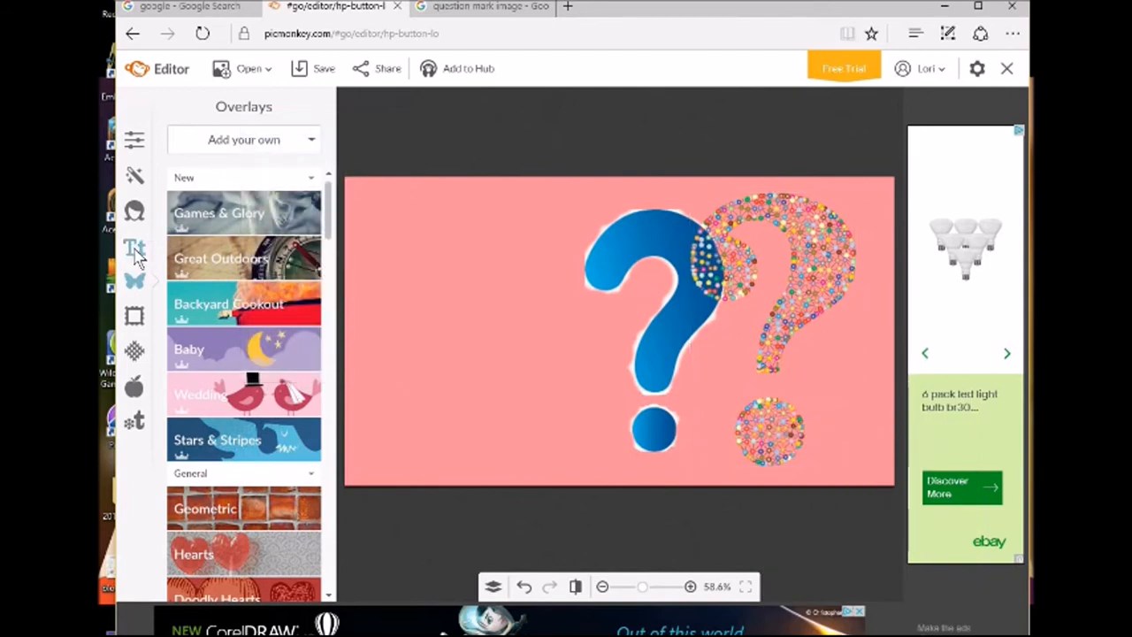
left_click(134, 250)
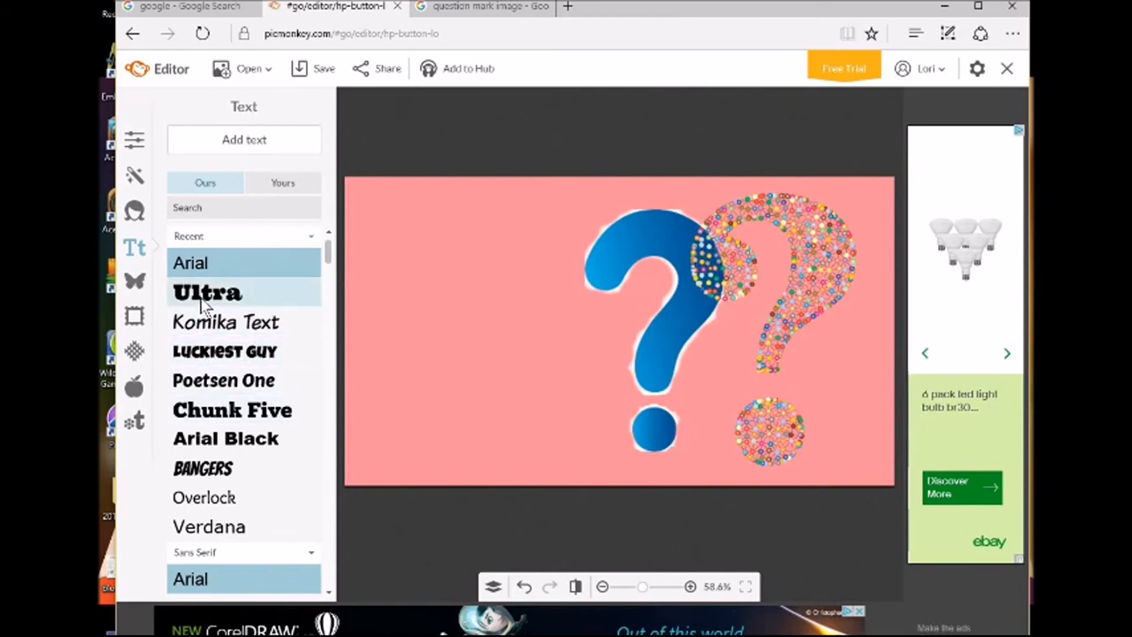
scroll(328, 300, "down", 5)
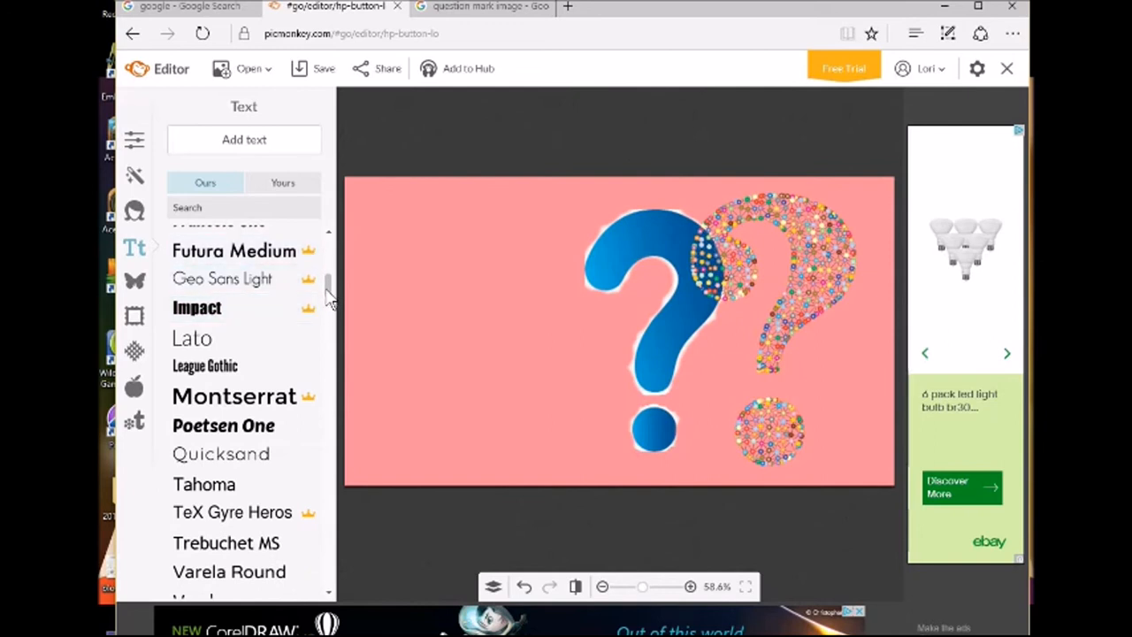
left_click_drag(328, 283, 322, 239)
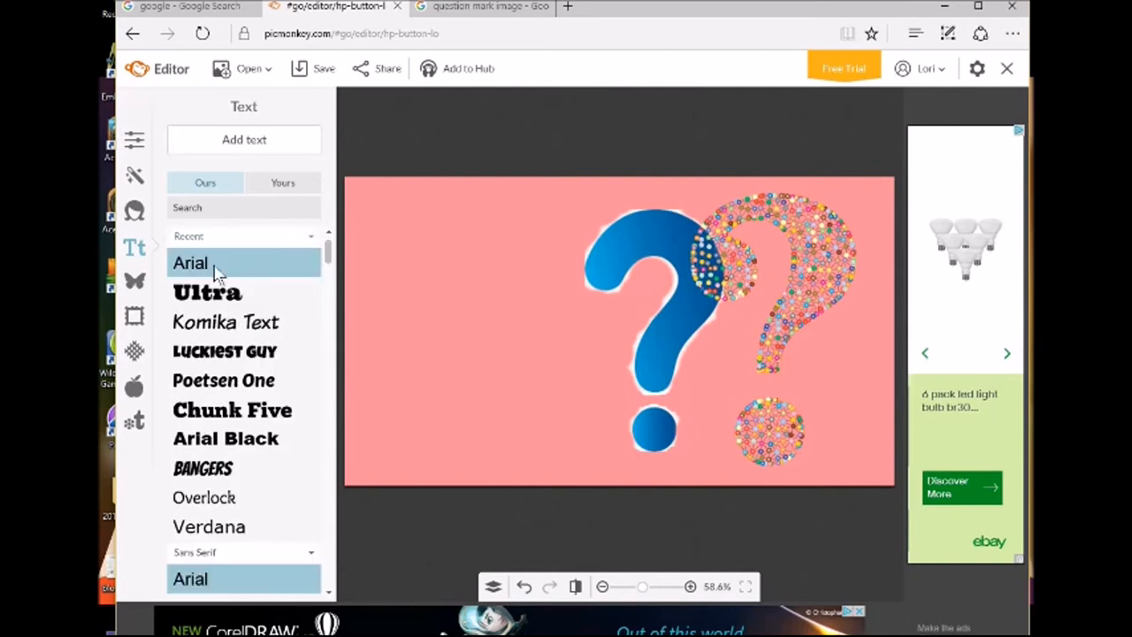
left_click(206, 299)
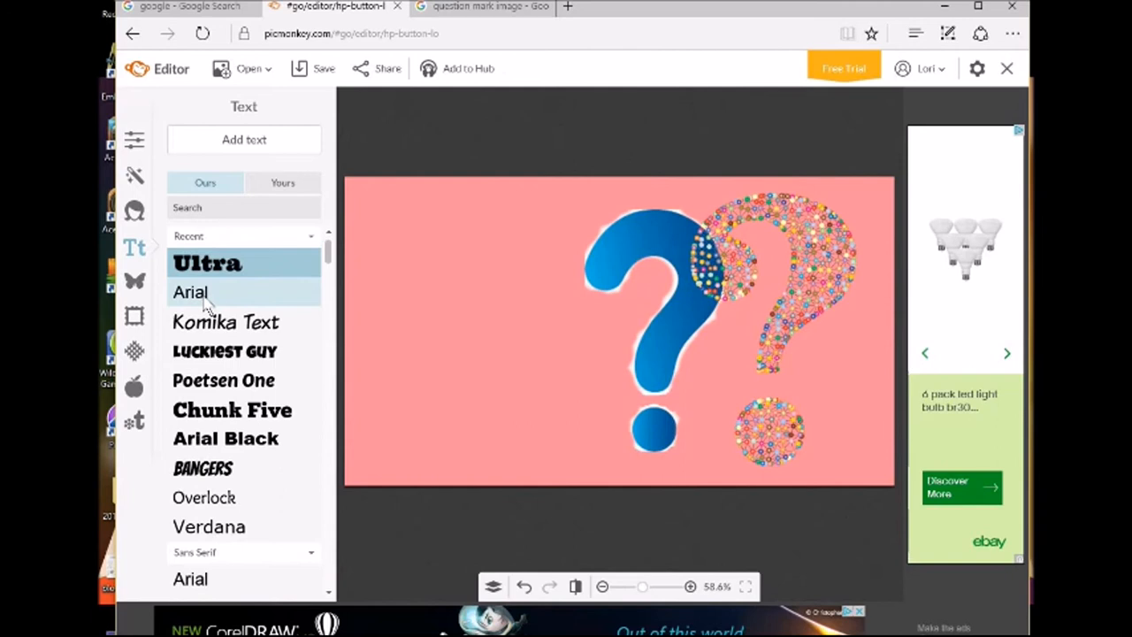
left_click(248, 141)
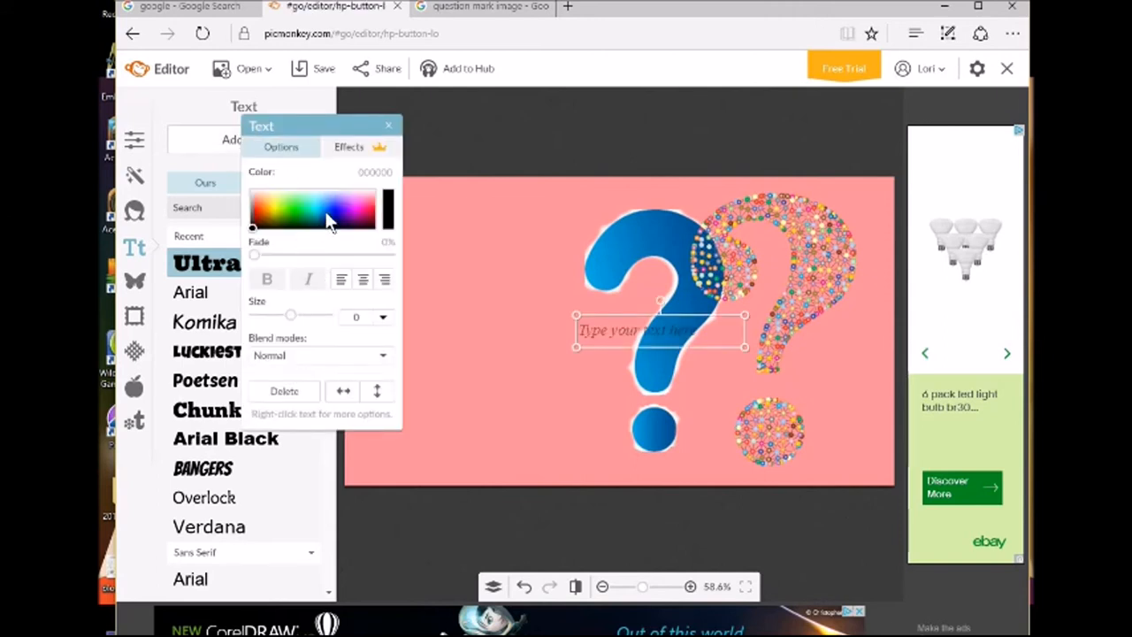
left_click(296, 214)
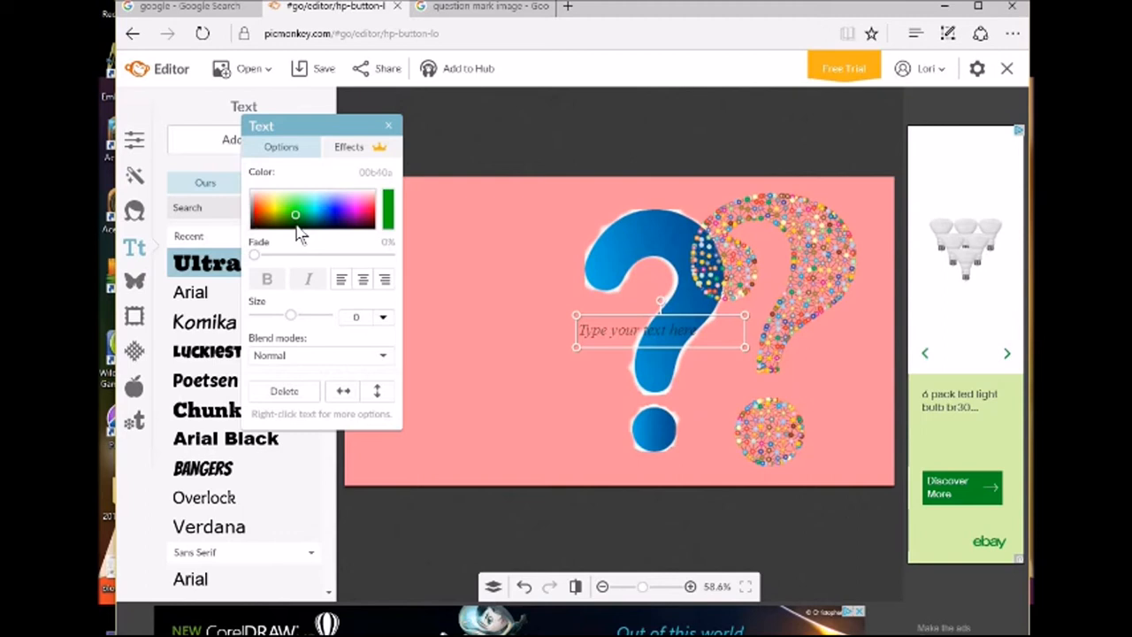
left_click(295, 223)
Enter the title "HOW TO CREATE A THUMBNAIL" on four lines: HOW, TO, CREATE A, THUMBNAIL.
left_click(672, 340)
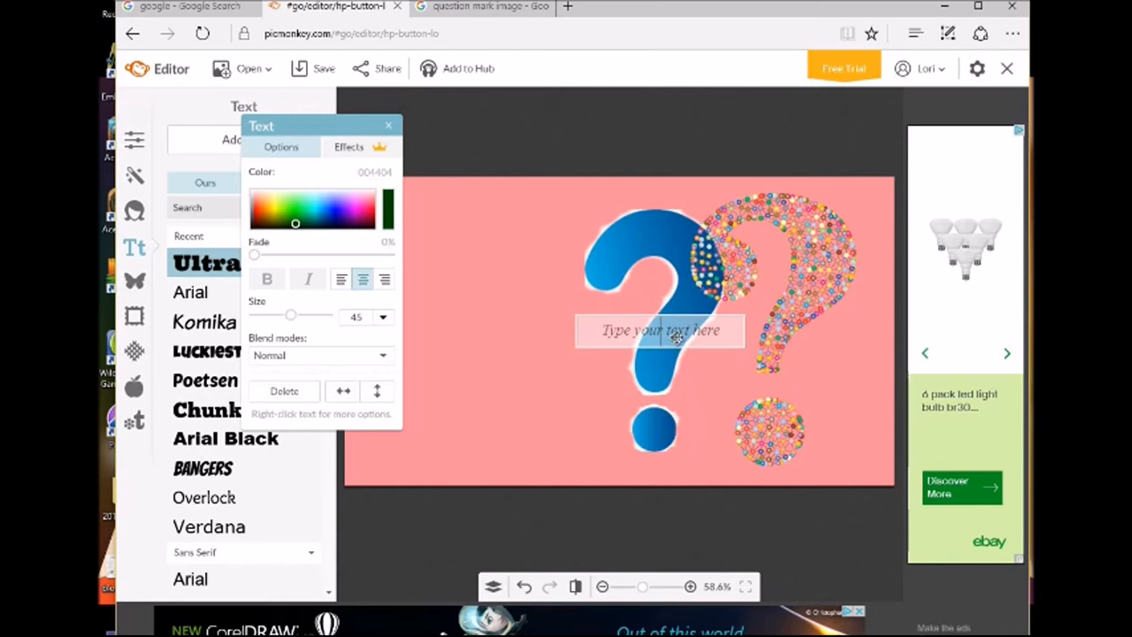
type("HOW")
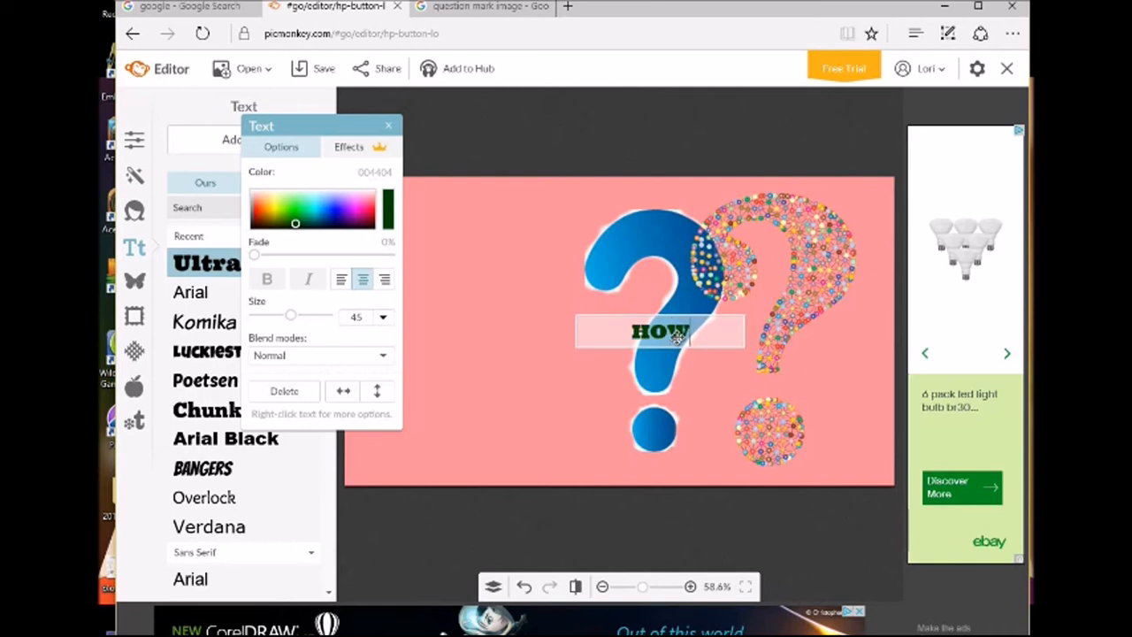
key("Return")
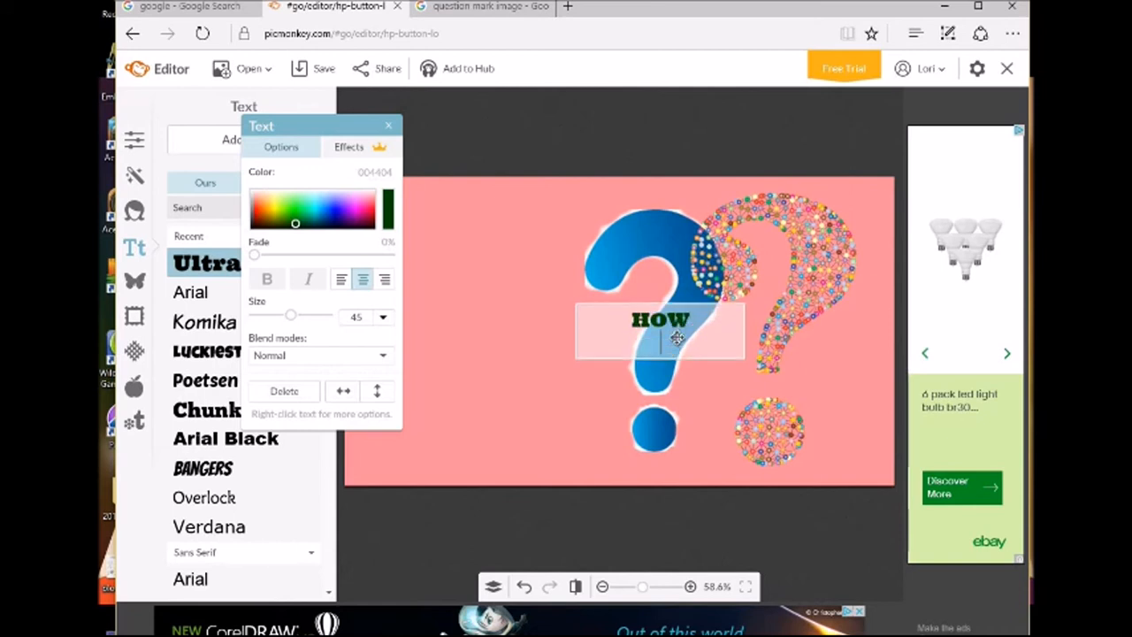
type("TO")
key("Return")
type("CREATE")
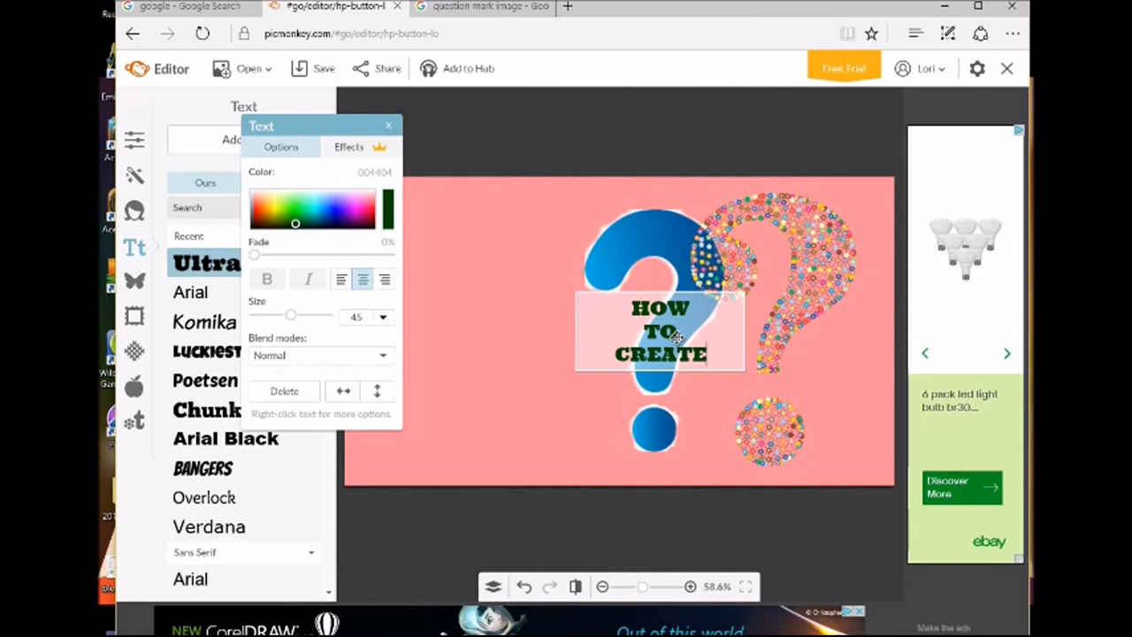
type(" A")
key("Return")
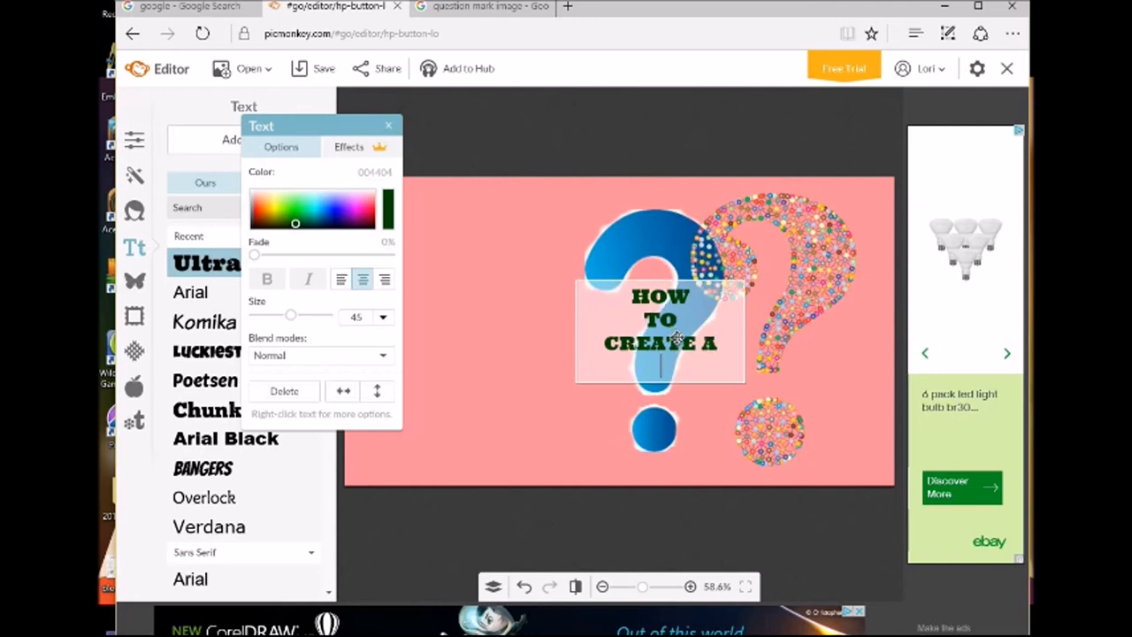
type("THU")
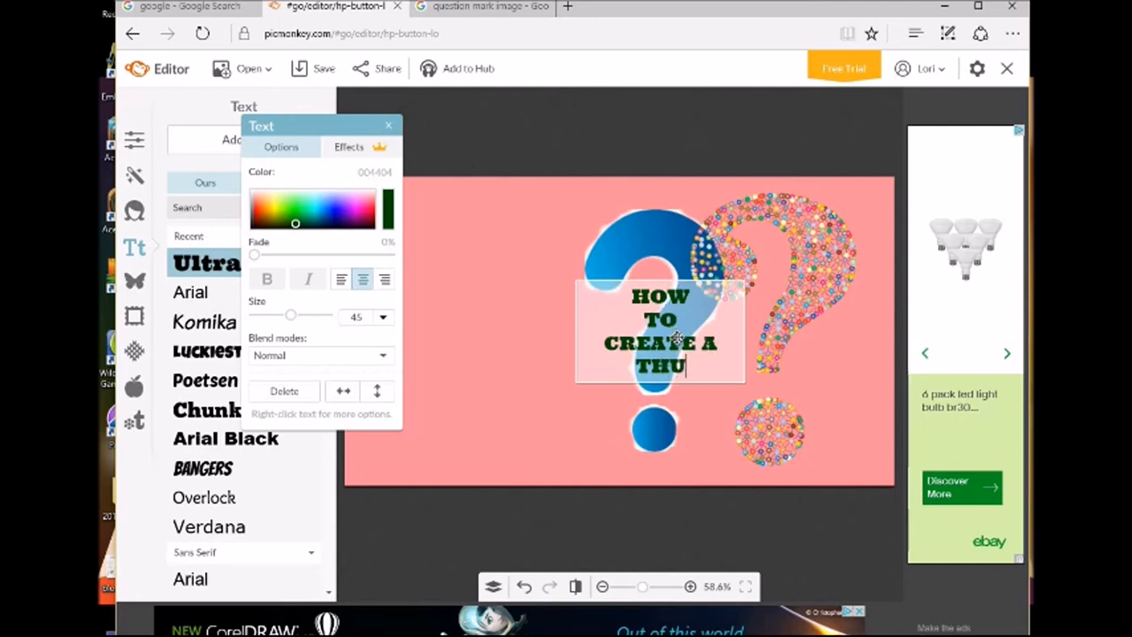
type("MBNAIL")
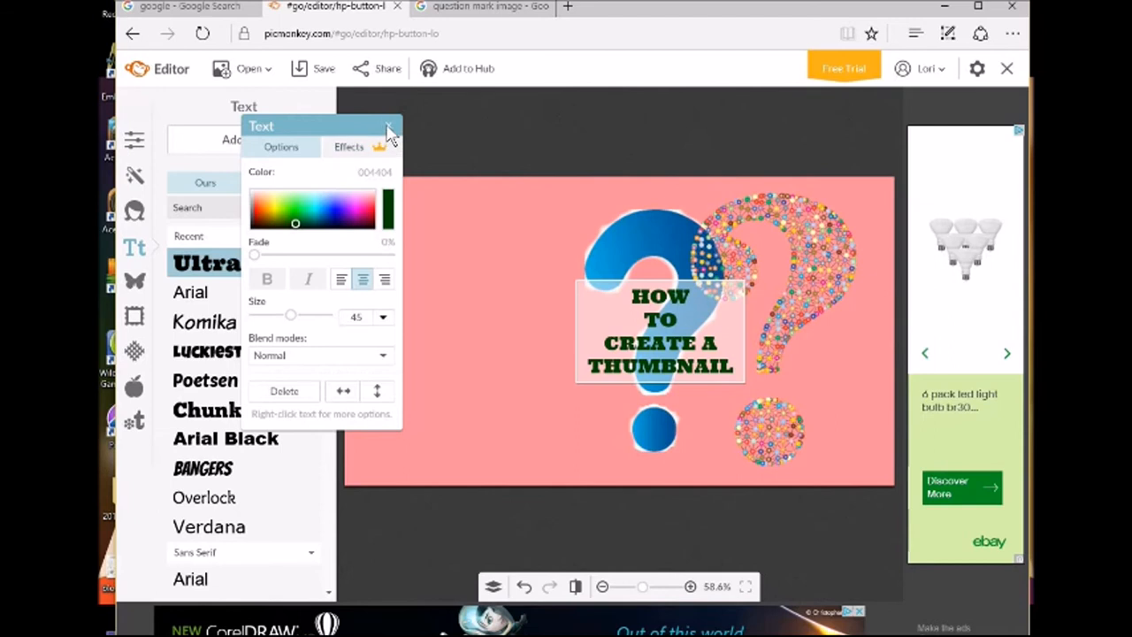
Move the title off the blue question mark onto the empty pink area beside it.
left_click(550, 320)
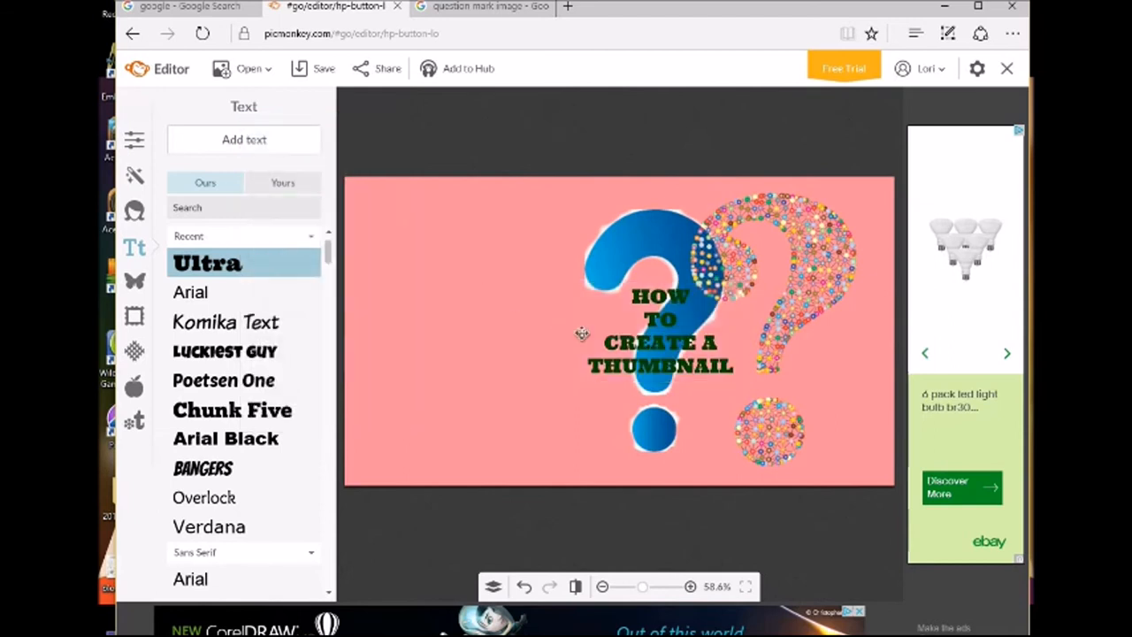
left_click(676, 352)
left_click_drag(677, 352, 476, 338)
Enlarge the title to size 98 and center it vertically, letting it overlap the blue question mark.
left_click_drag(364, 129, 879, 207)
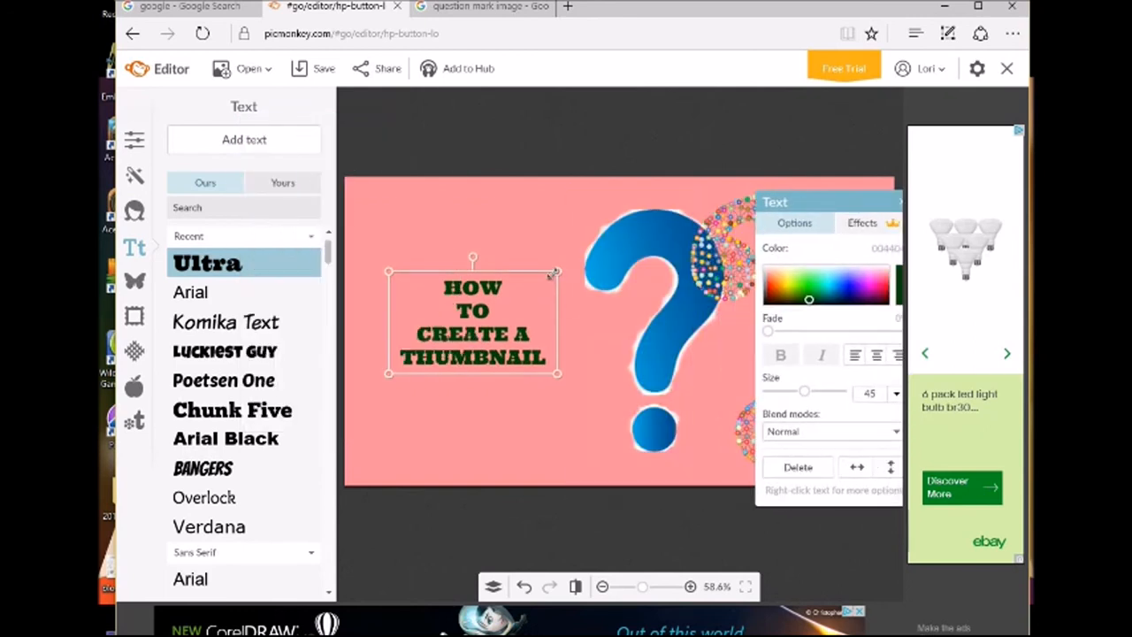
left_click_drag(555, 273, 672, 147)
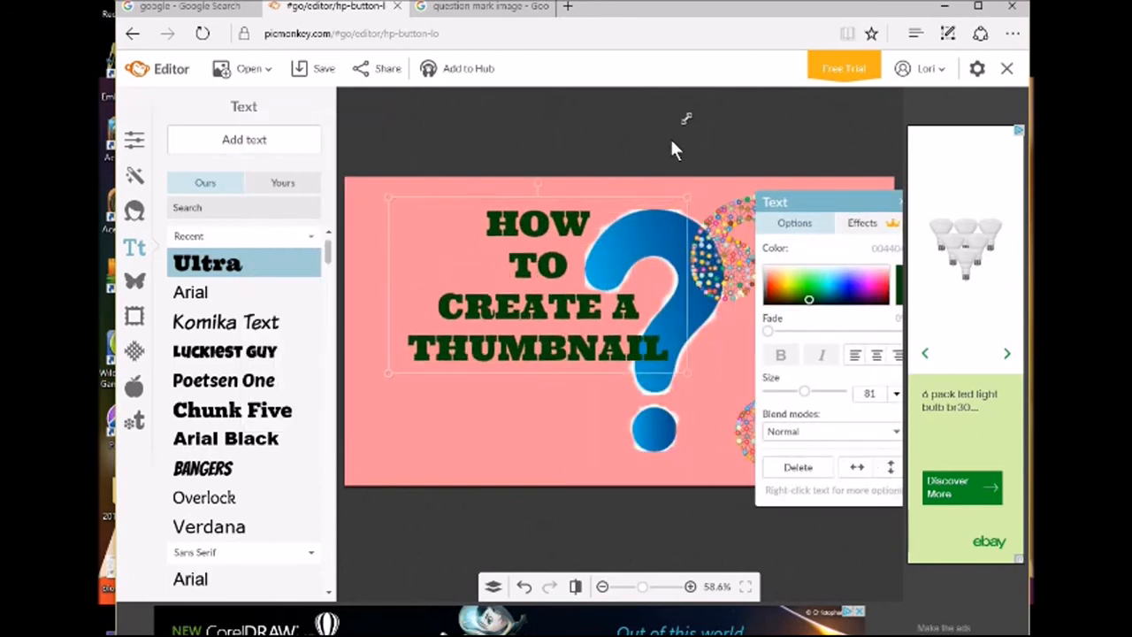
left_click_drag(564, 304, 557, 361)
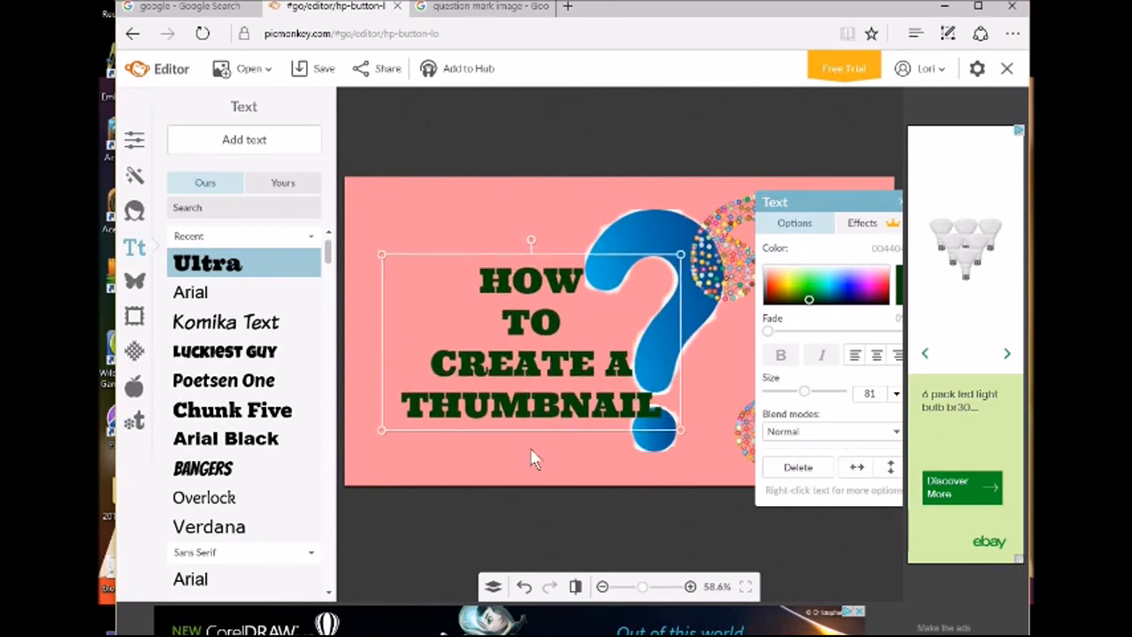
left_click_drag(533, 431, 534, 467)
left_click_drag(554, 285, 559, 253)
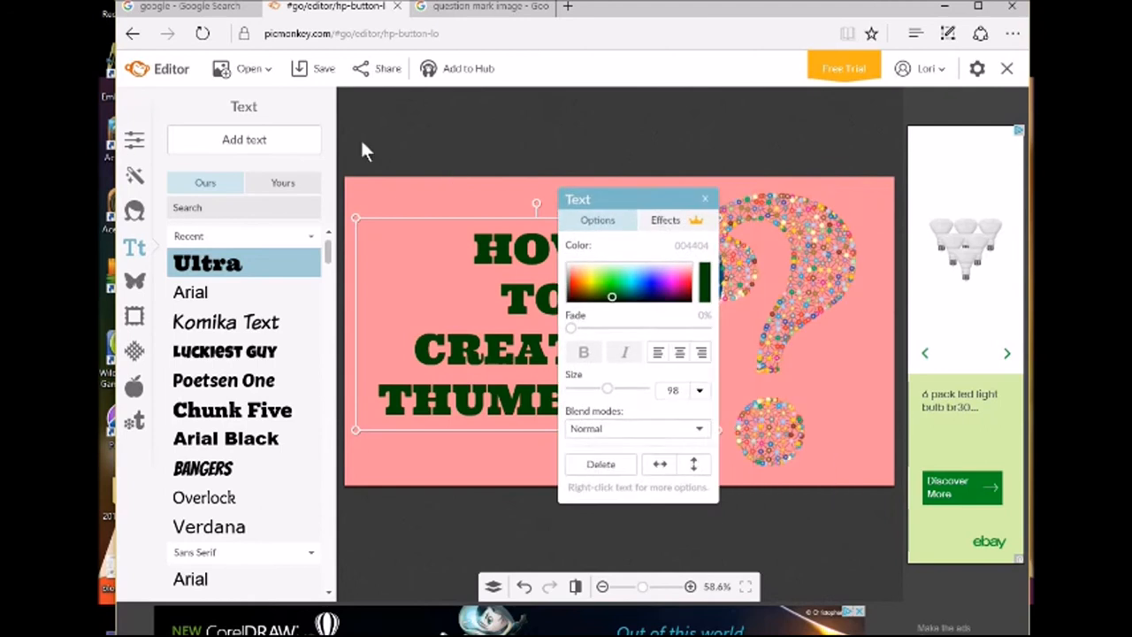
left_click_drag(650, 202, 277, 111)
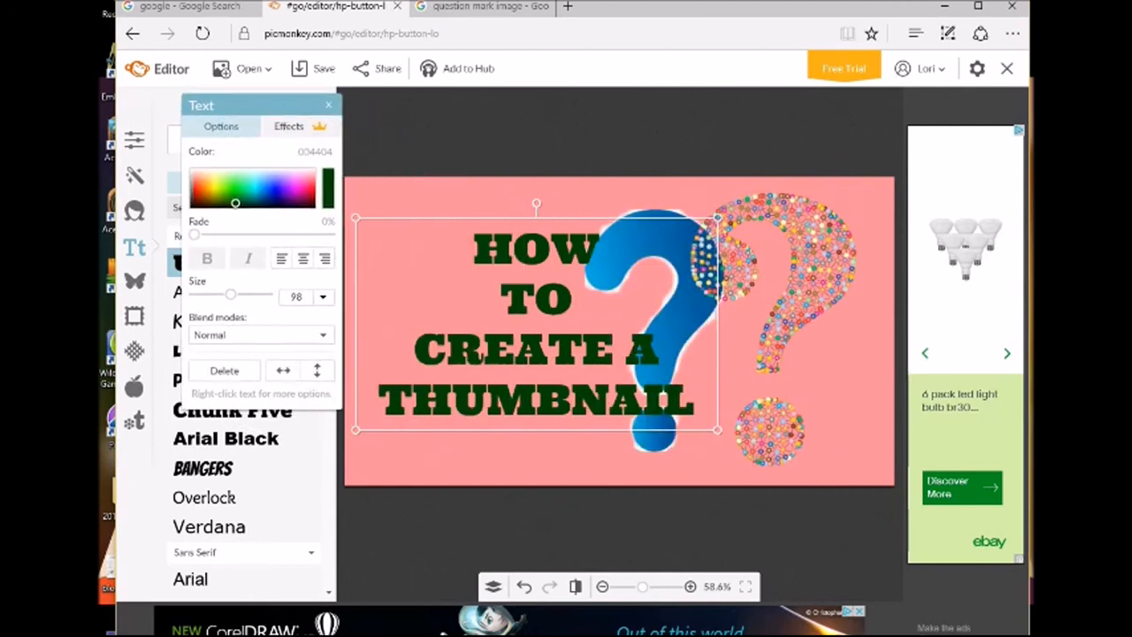
left_click(327, 107)
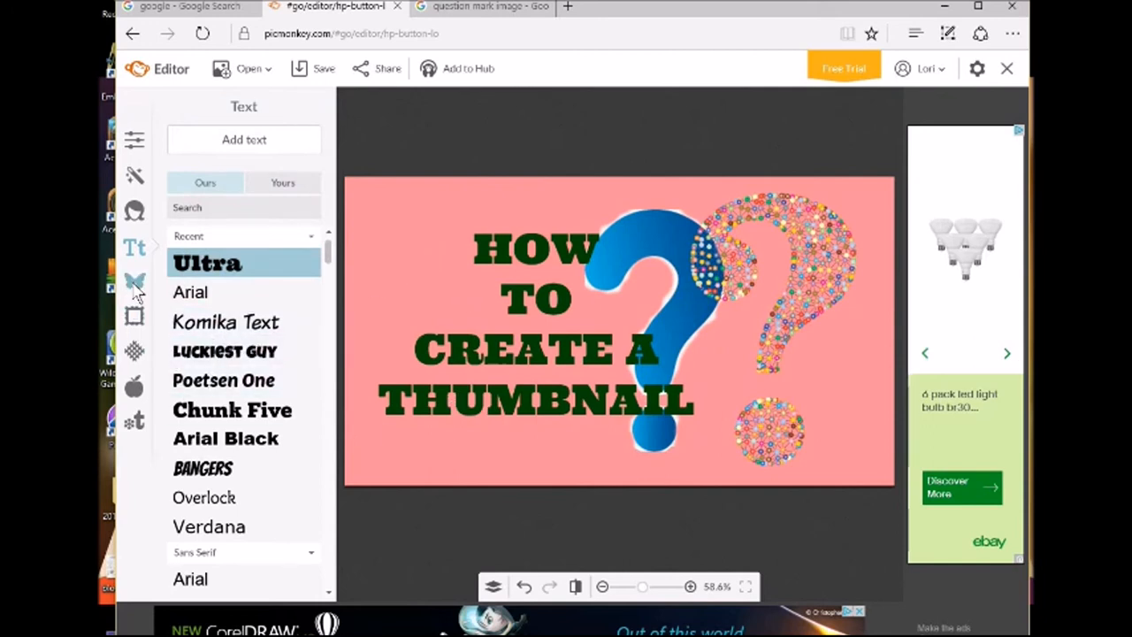
Add the solid notched arrowhead from the basic Arrows overlays and place it beside the word HOW.
left_click(134, 285)
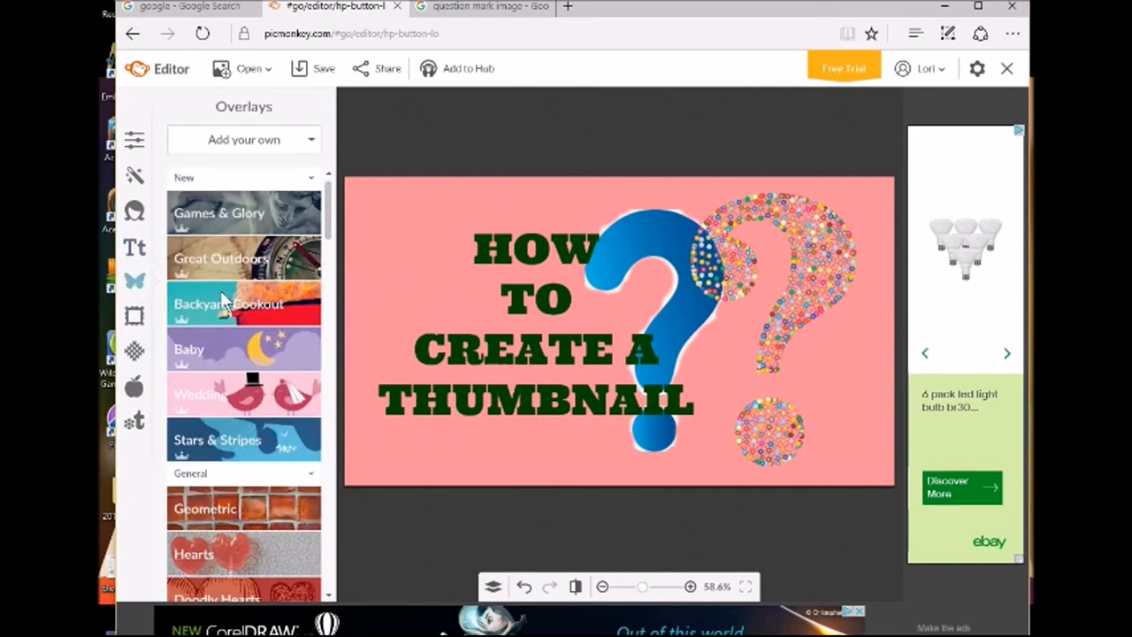
scroll(233, 389, "down", 2)
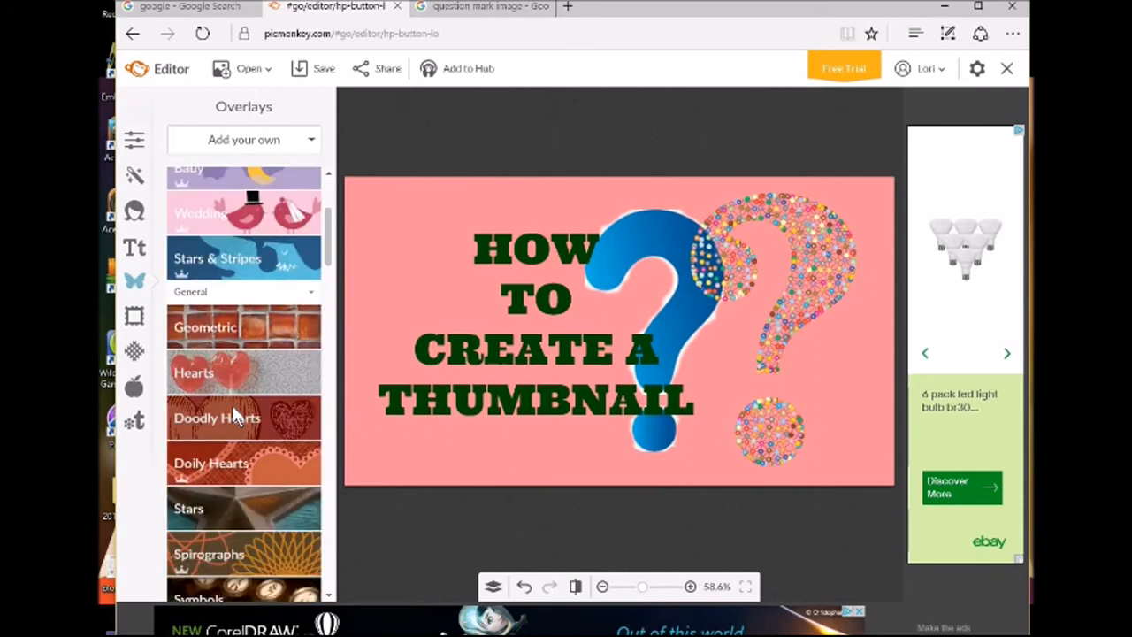
scroll(232, 340, "down", 2)
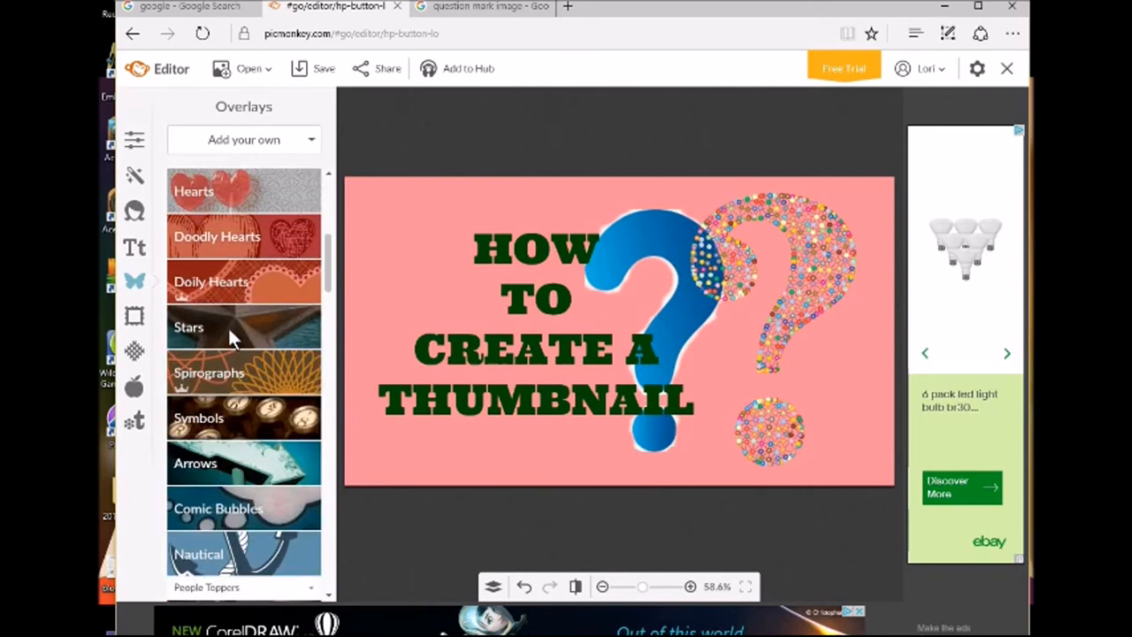
scroll(227, 326, "down", 1)
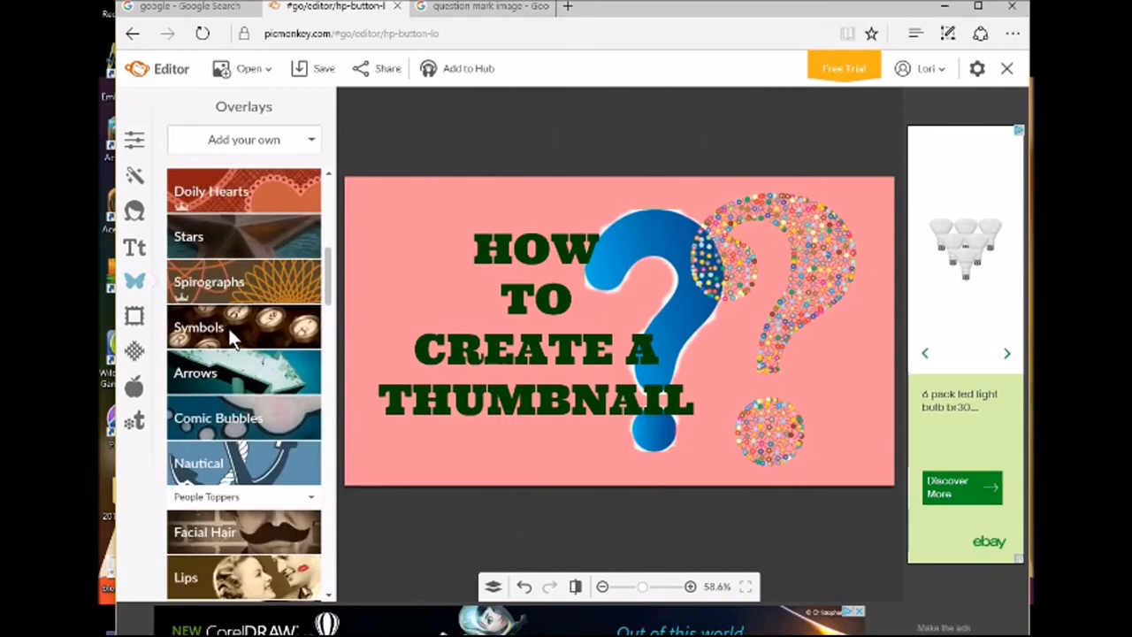
left_click(241, 386)
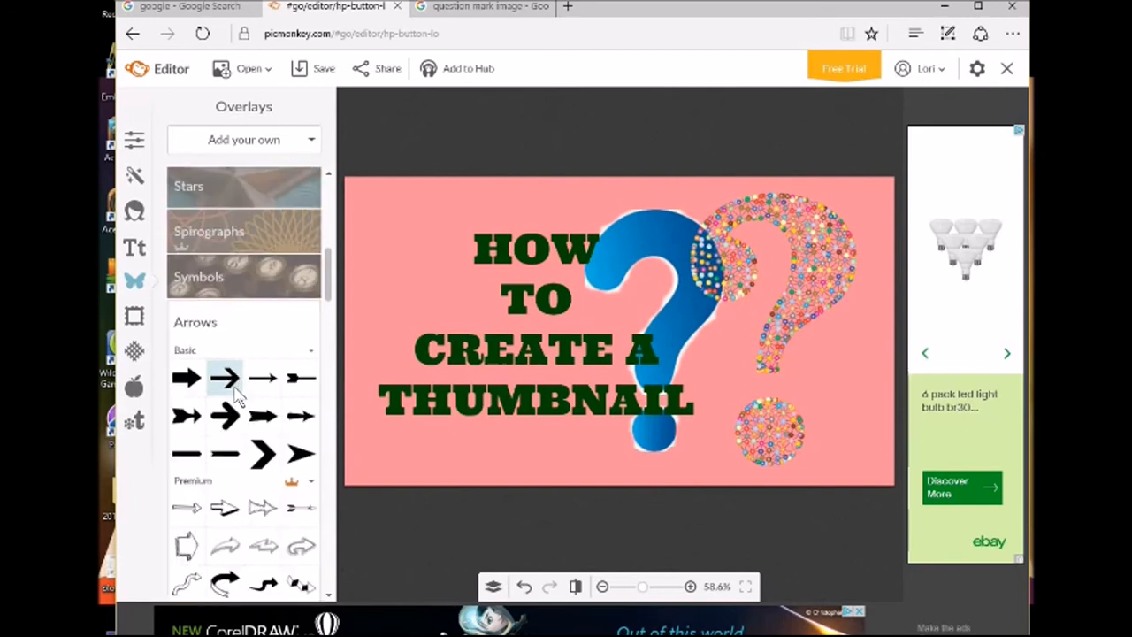
left_click(296, 454)
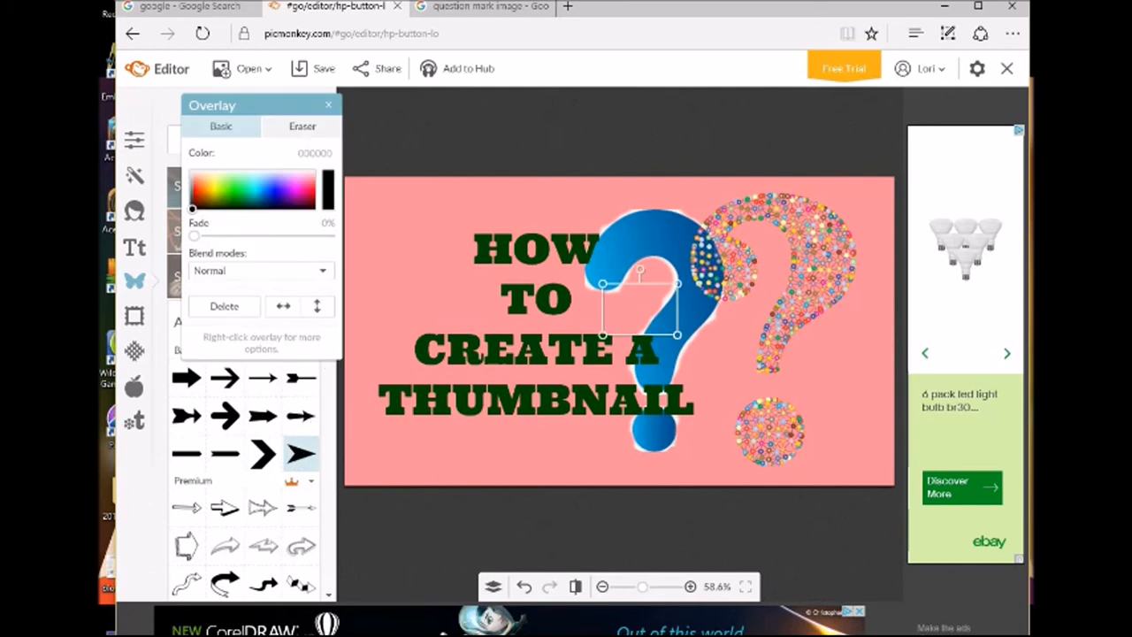
left_click_drag(650, 310, 426, 239)
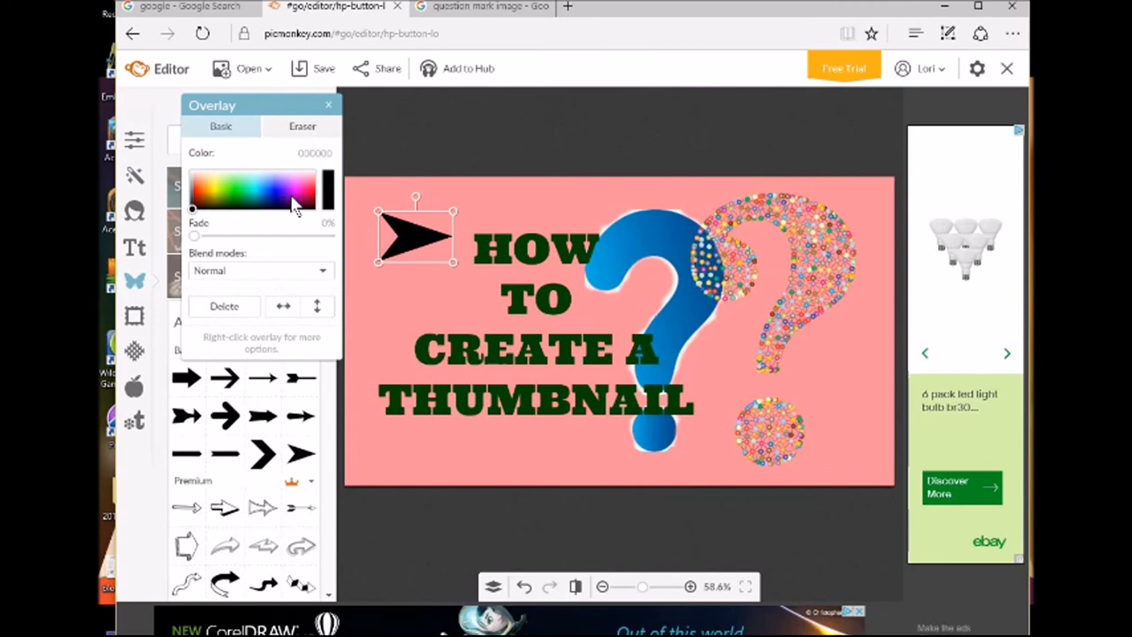
Rotate the arrowhead clockwise to point diagonally down toward the title and color it yellow f5e600.
left_click(310, 190)
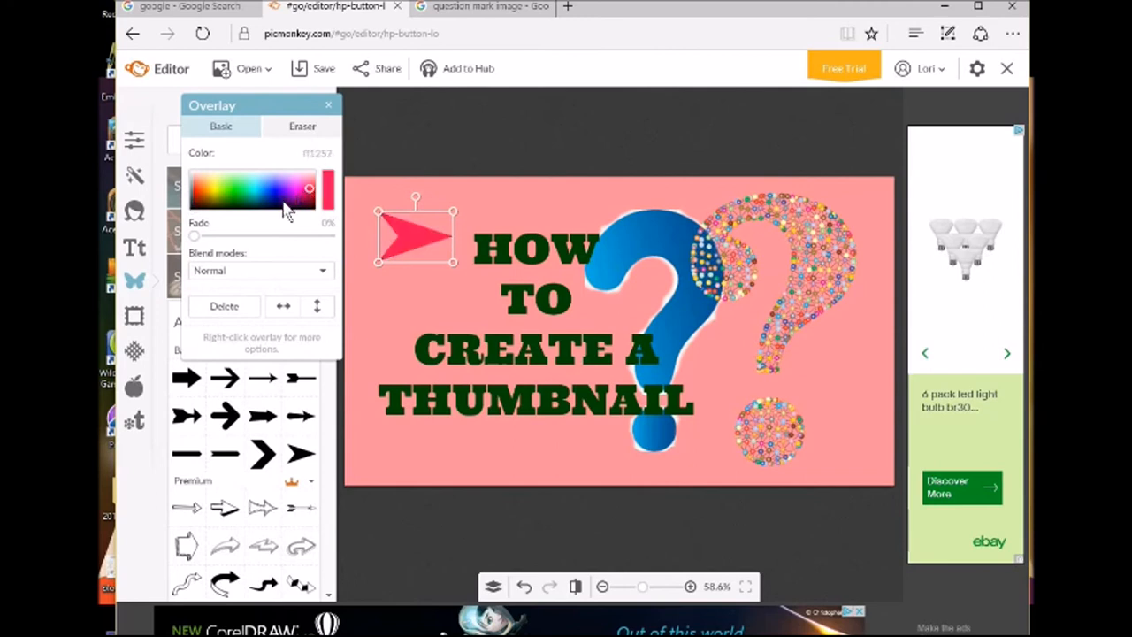
left_click(304, 202)
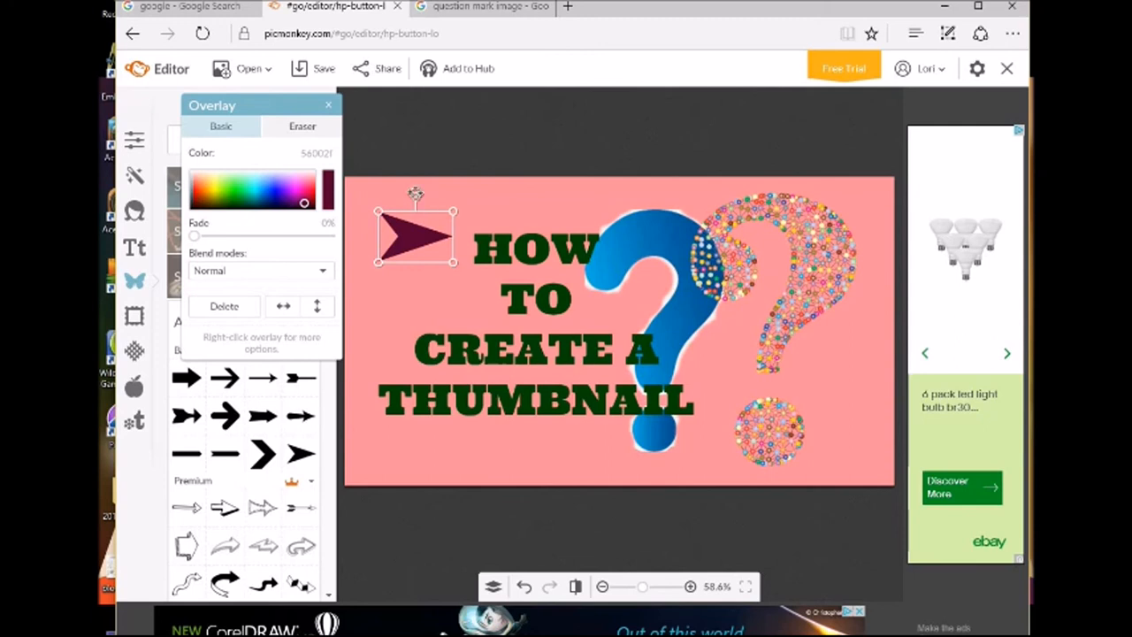
left_click_drag(415, 194, 448, 189)
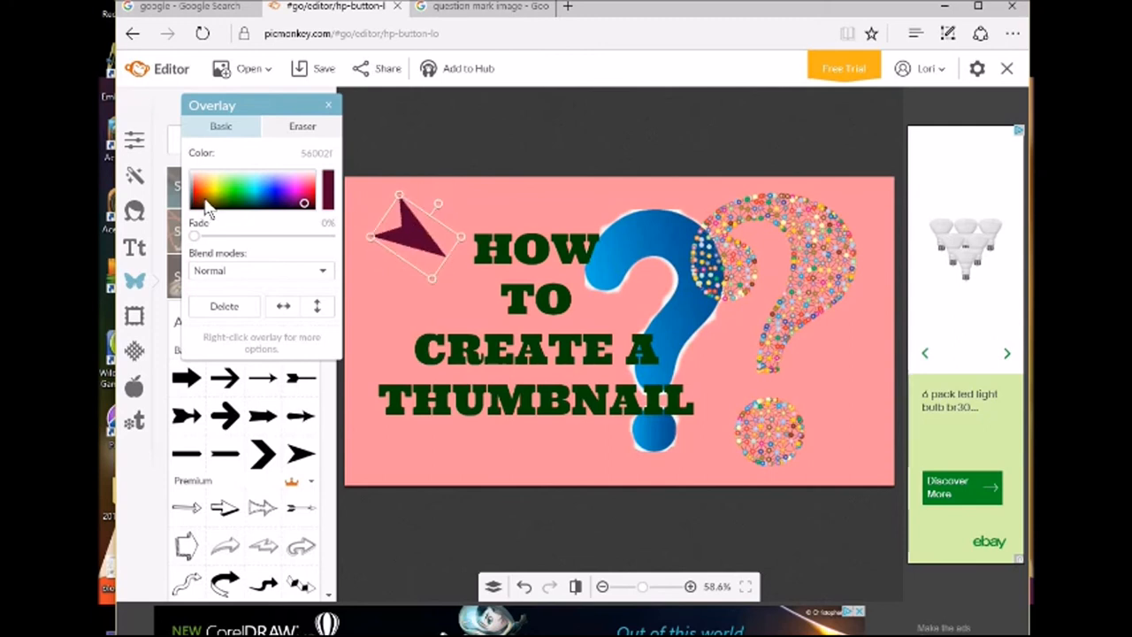
left_click(199, 191)
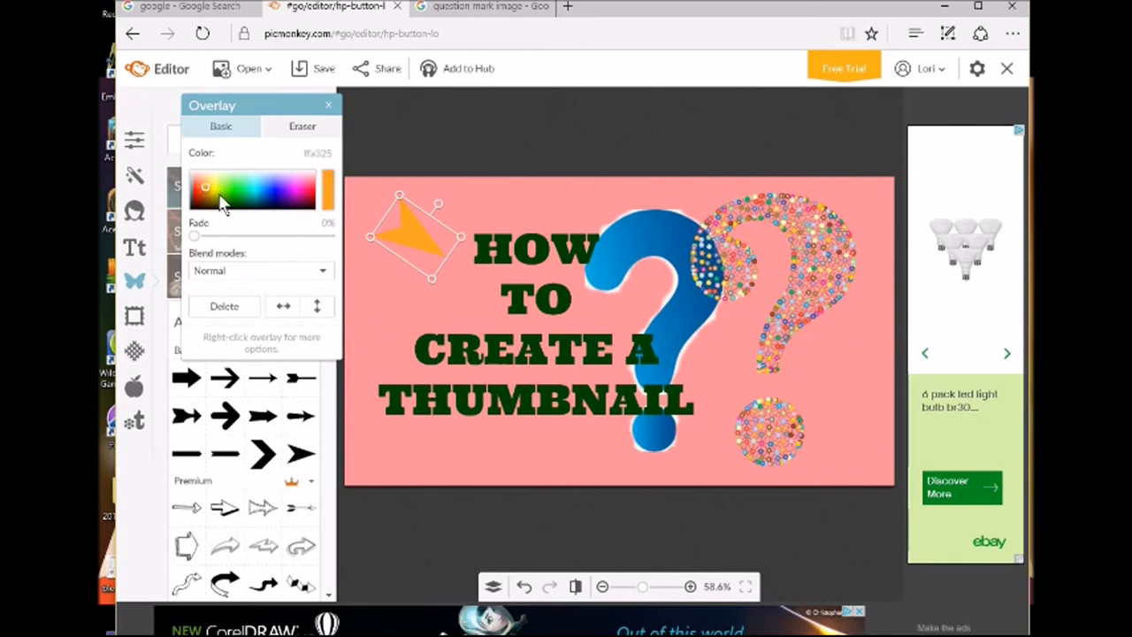
left_click(213, 191)
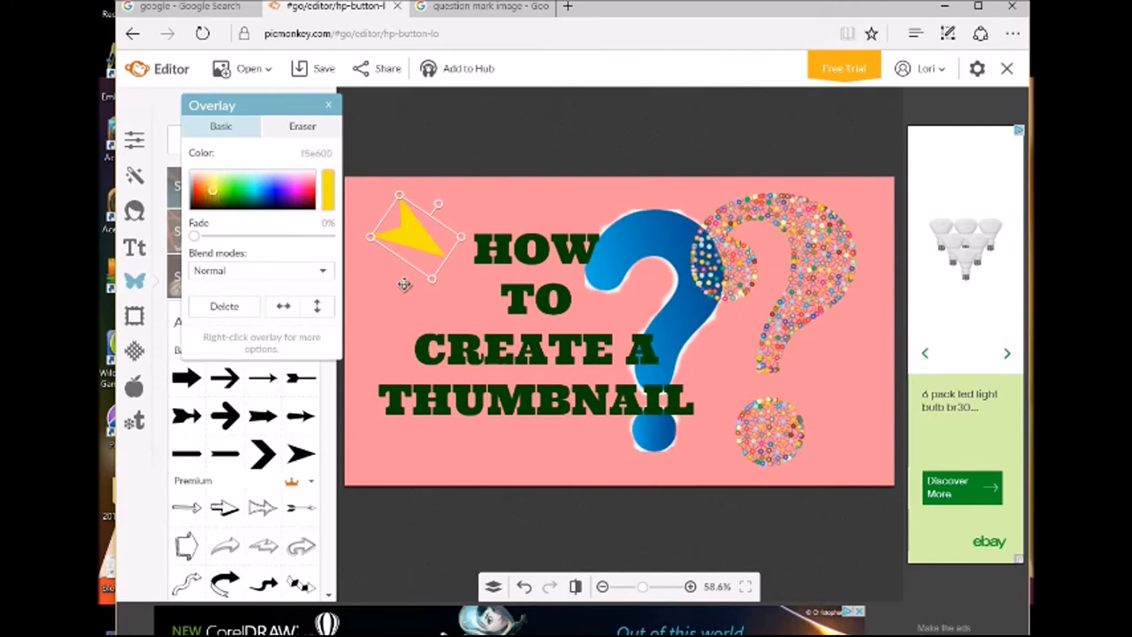
Enlarge the yellow arrowhead and move it closer to the canvas's upper-left corner.
left_click_drag(429, 280, 447, 315)
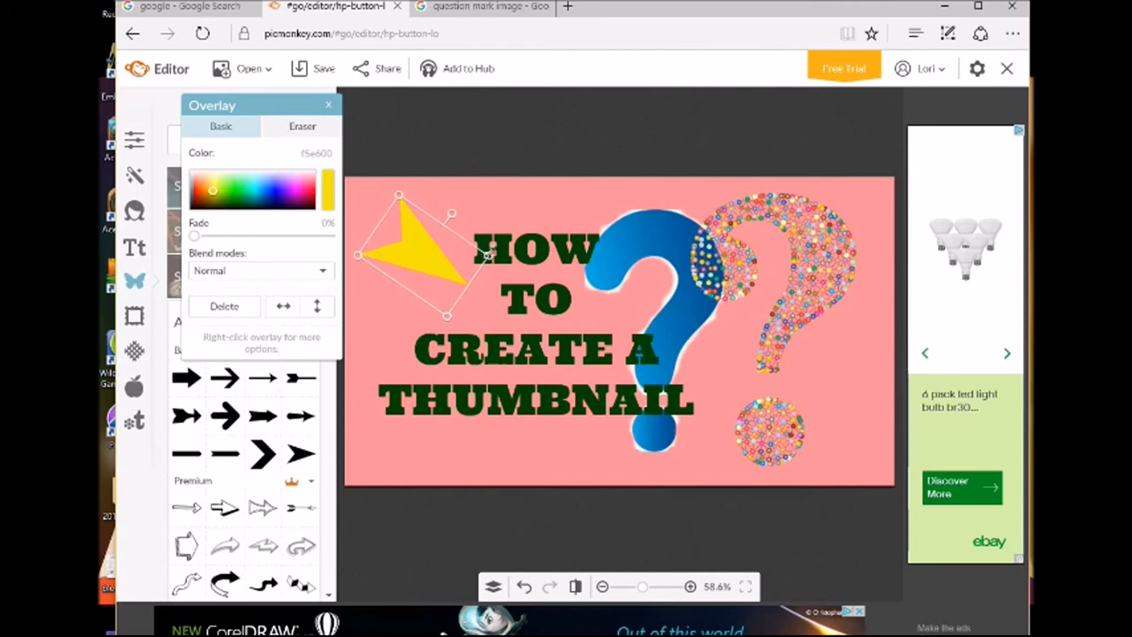
left_click_drag(422, 243, 440, 196)
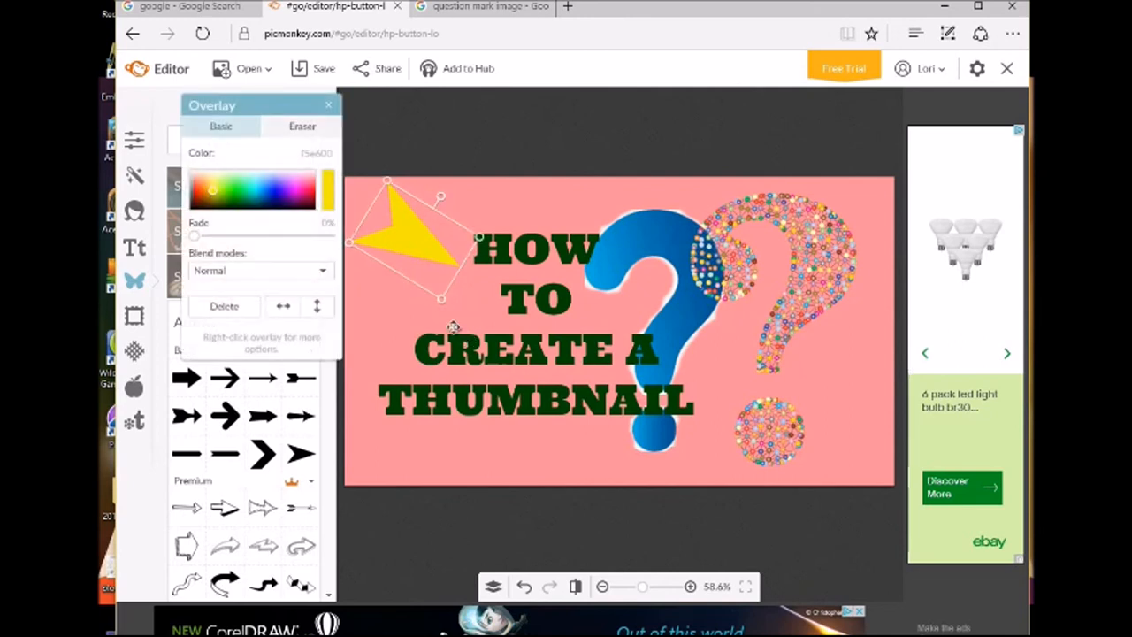
Shrink the yellow arrowhead slightly, keeping it in the canvas's upper-left corner.
left_click_drag(443, 300, 435, 286)
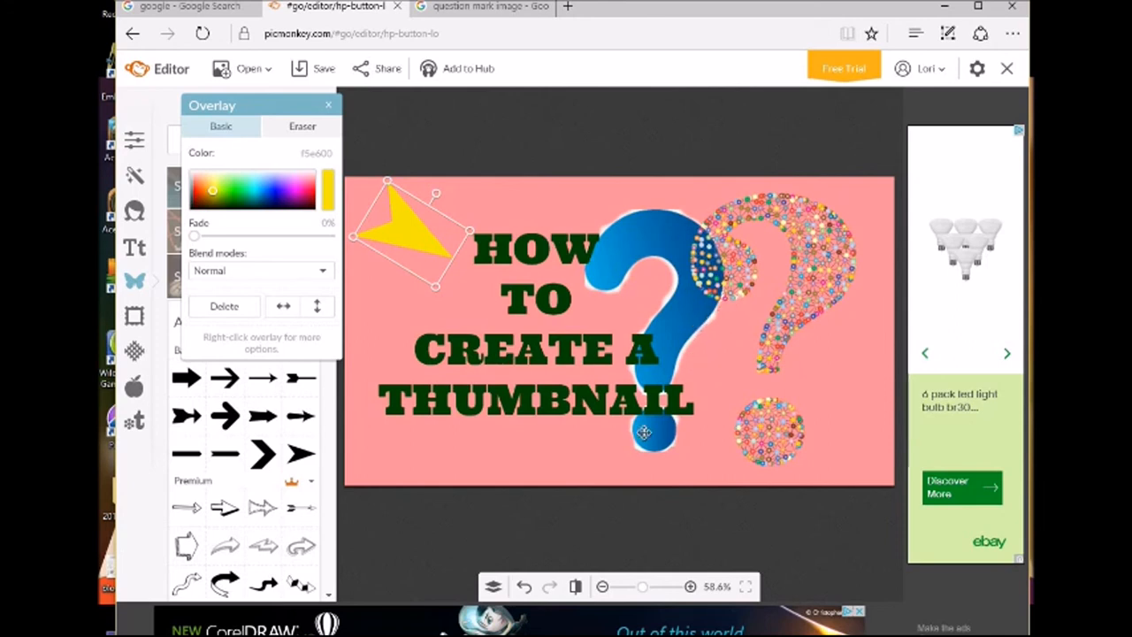
Try green, bright blue and purple shades on the title text and settle on dark navy blue.
left_click(527, 412)
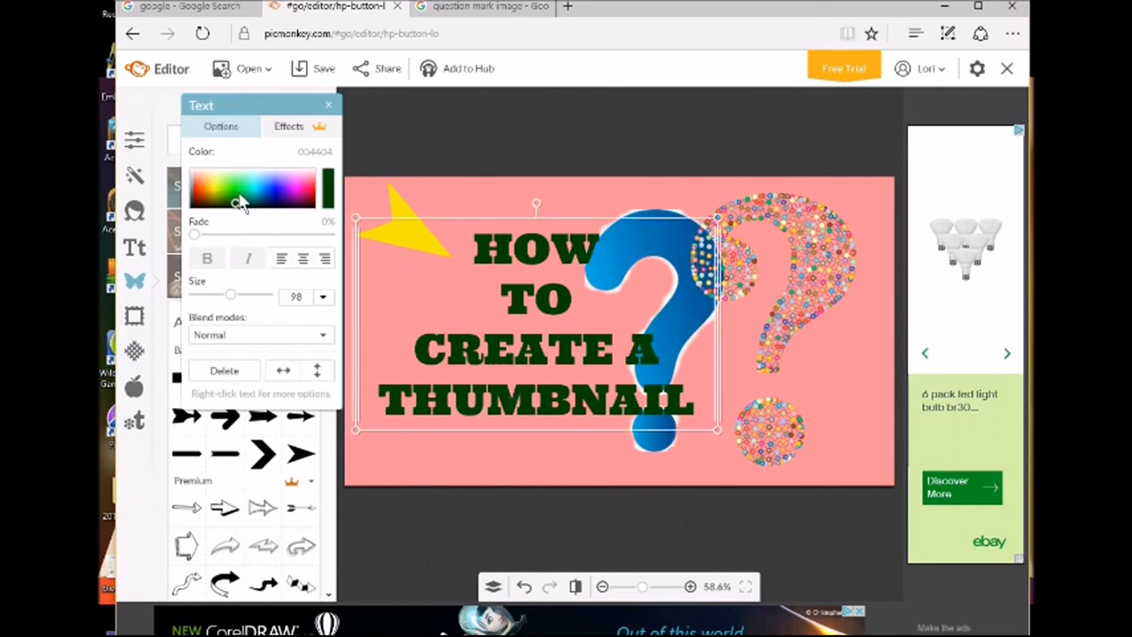
left_click(238, 192)
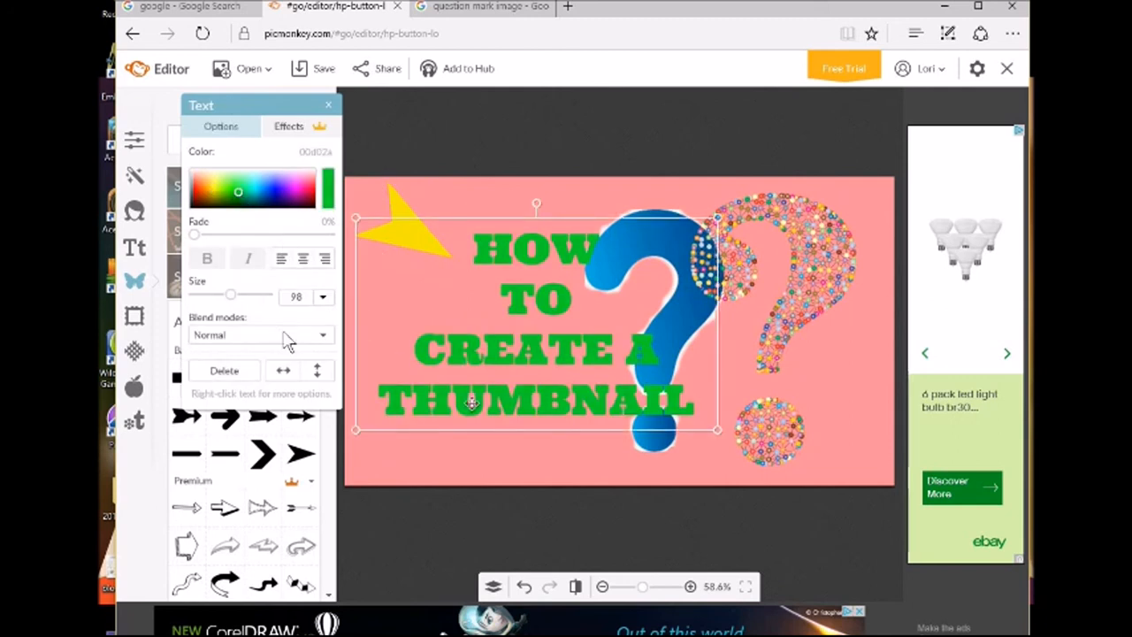
left_click(230, 194)
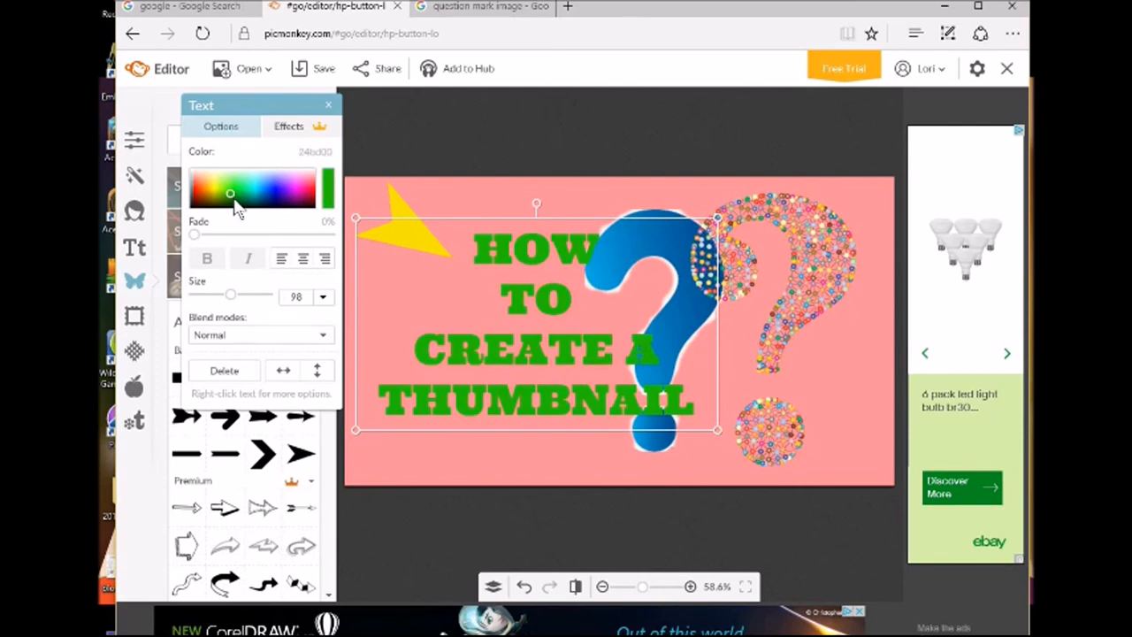
left_click(233, 200)
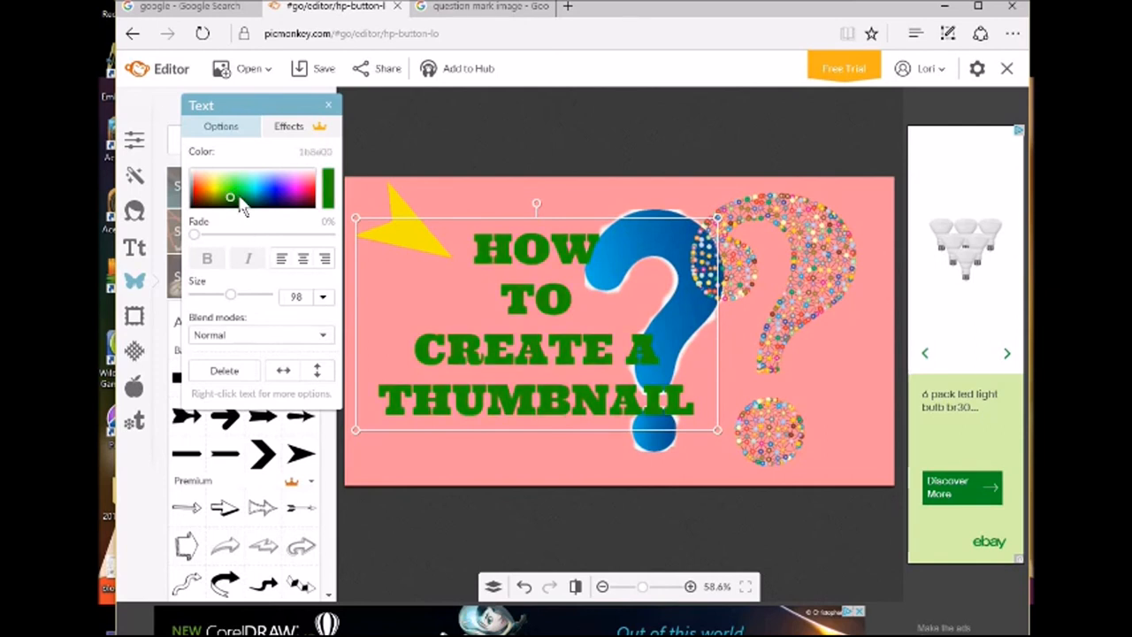
left_click(279, 189)
left_click(275, 193)
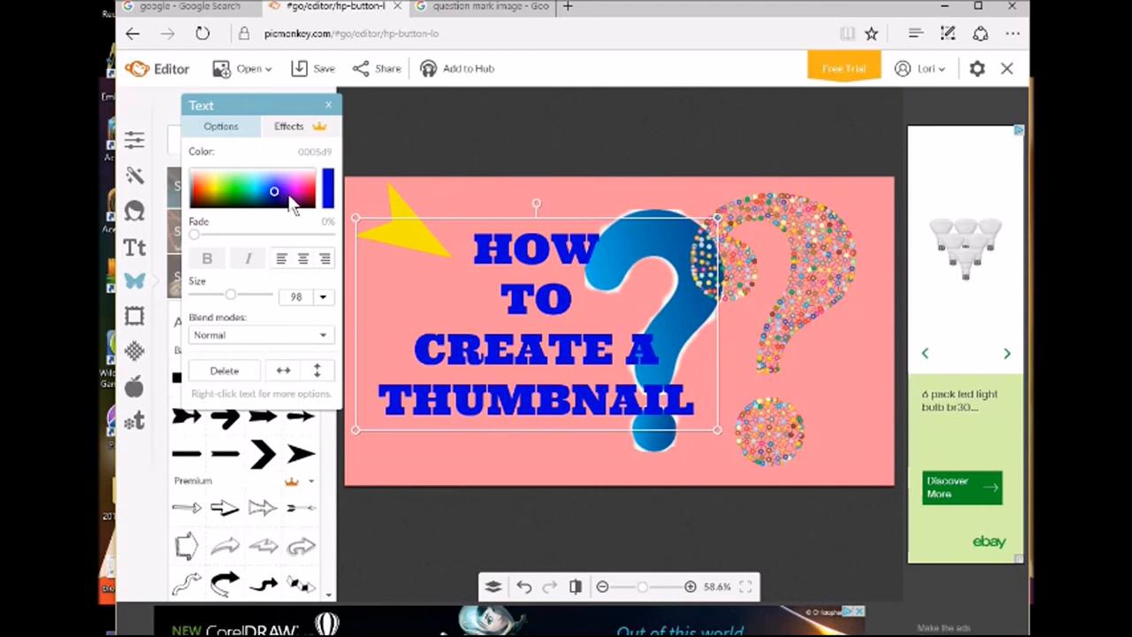
left_click(295, 196)
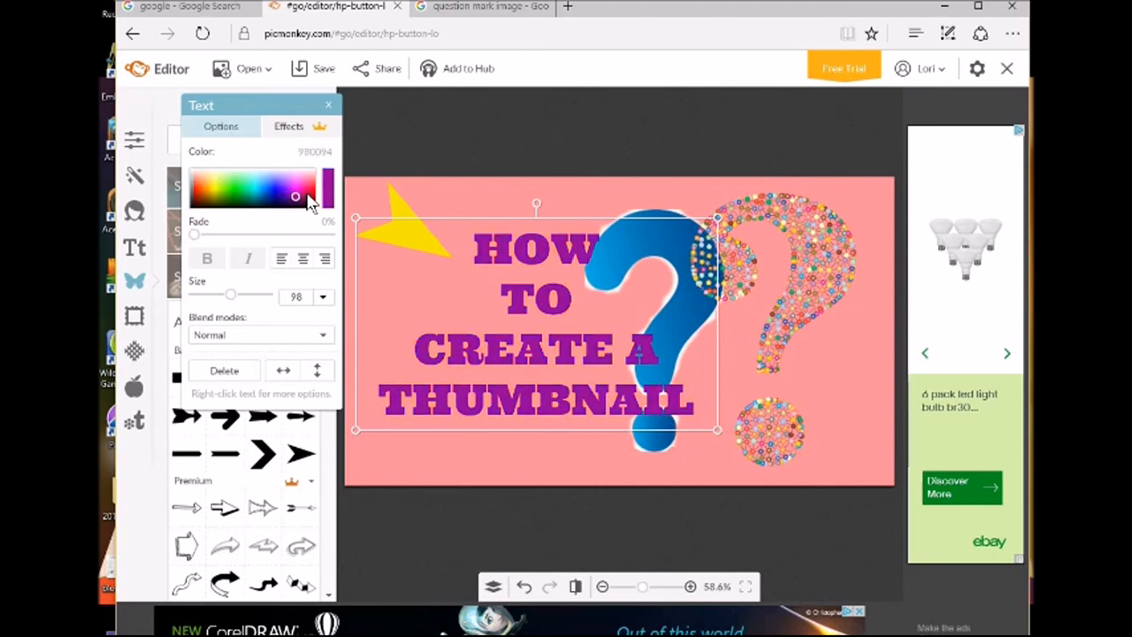
left_click(279, 193)
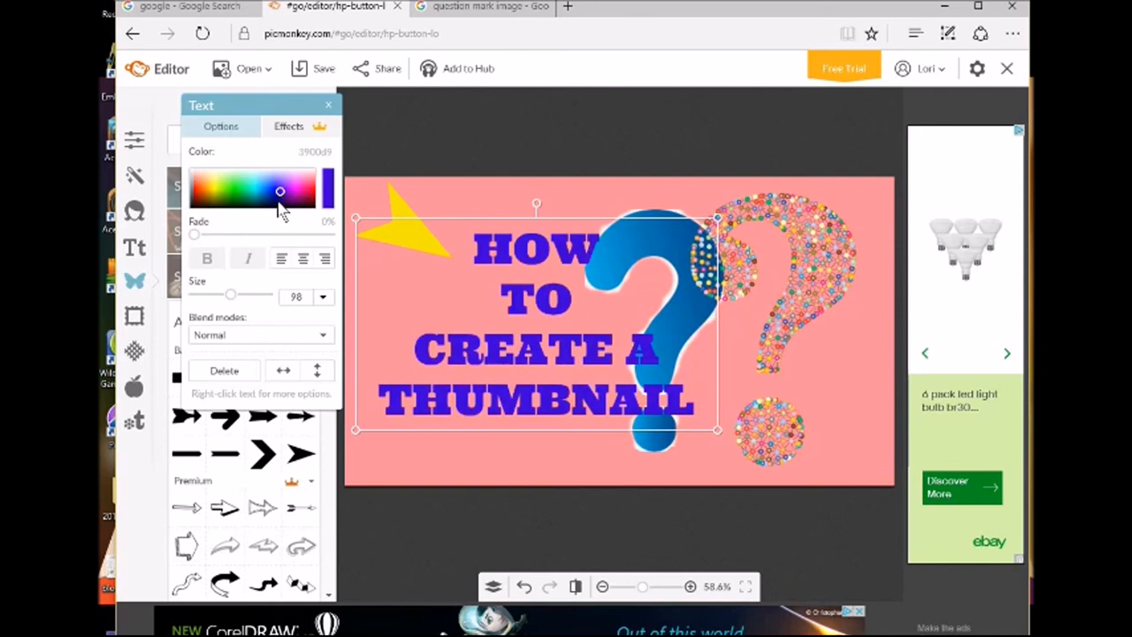
left_click(276, 200)
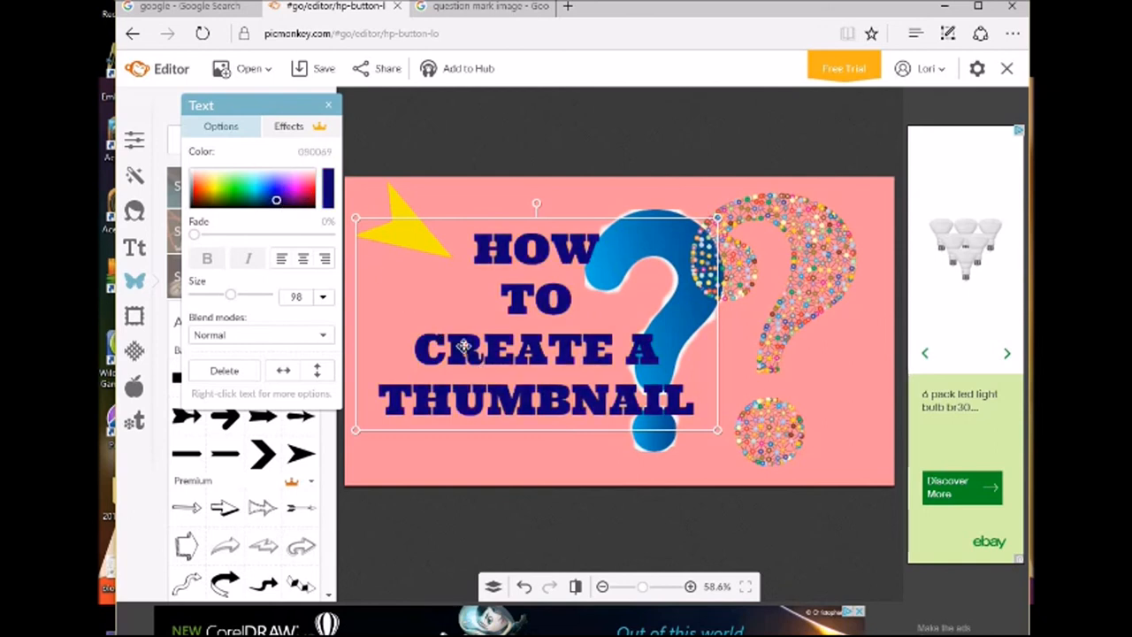
Enlarge the navy title to size 107, adjust its position over the blue question mark, and finish editing the text.
left_click_drag(546, 429, 547, 449)
left_click_drag(559, 367, 568, 364)
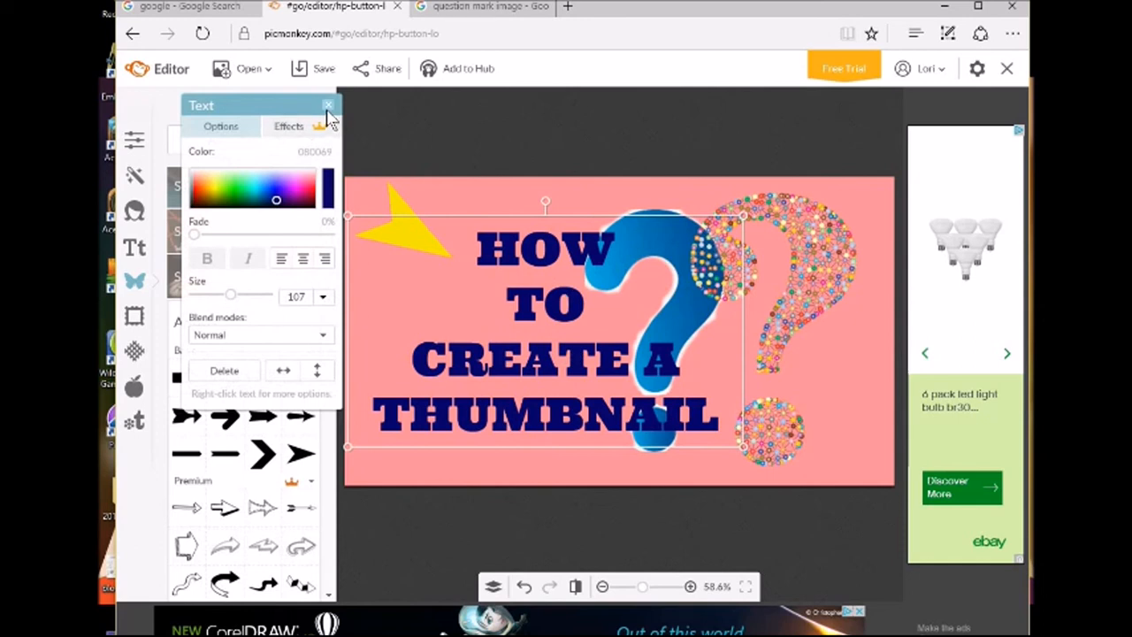
left_click(327, 107)
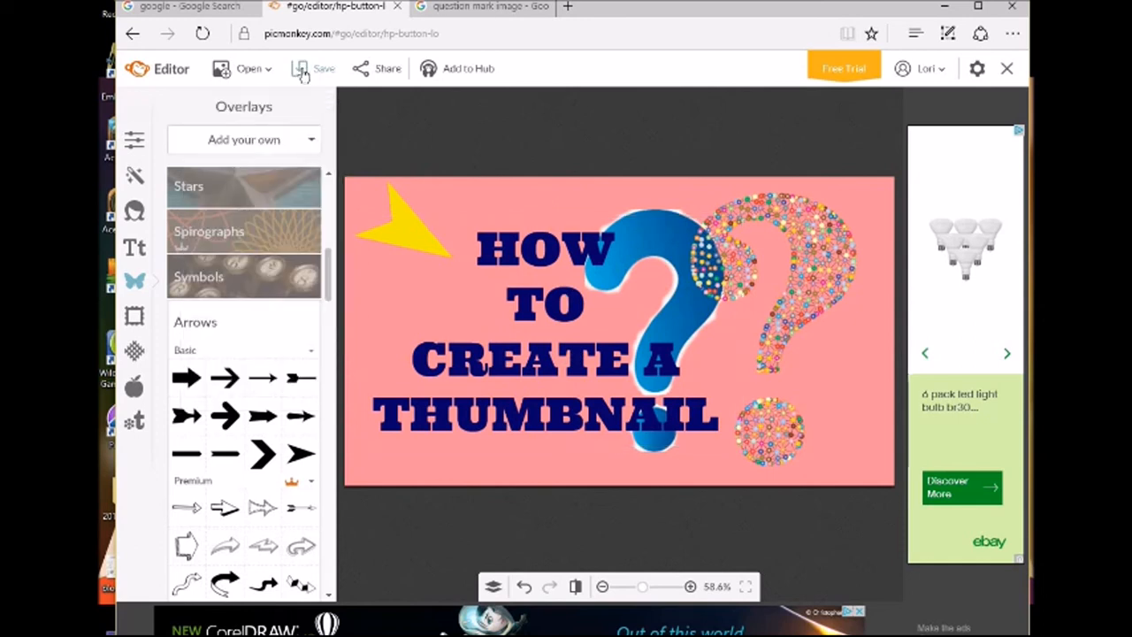
Save the thumbnail to the Desktop as howtocreate.jpg at Pierce quality and 1280 x 720 px.
left_click(302, 71)
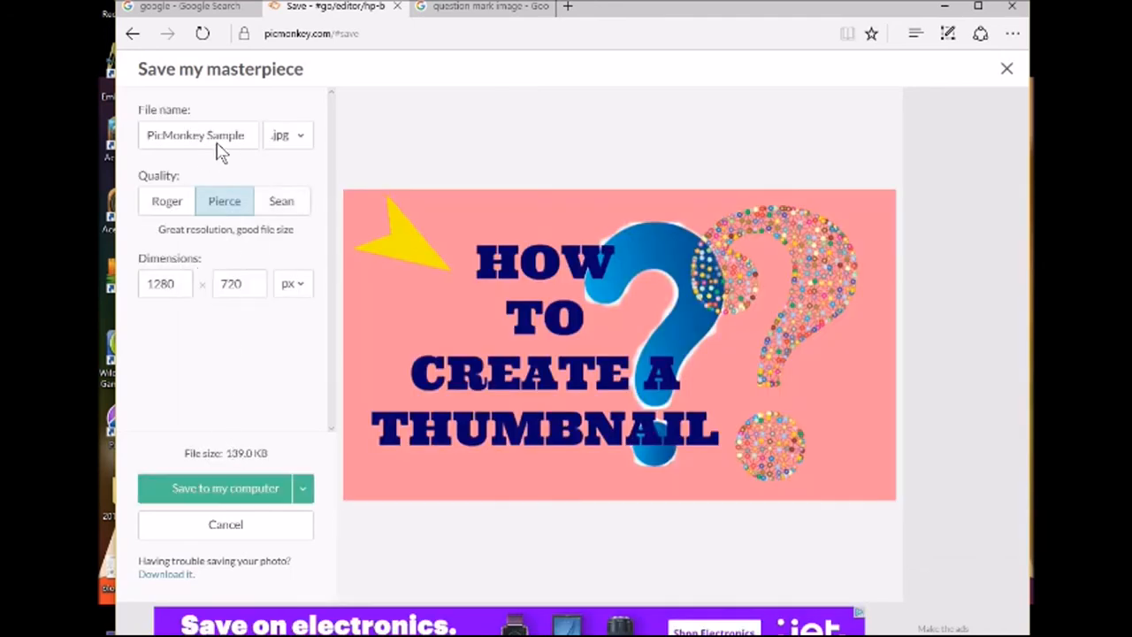
left_click(239, 138)
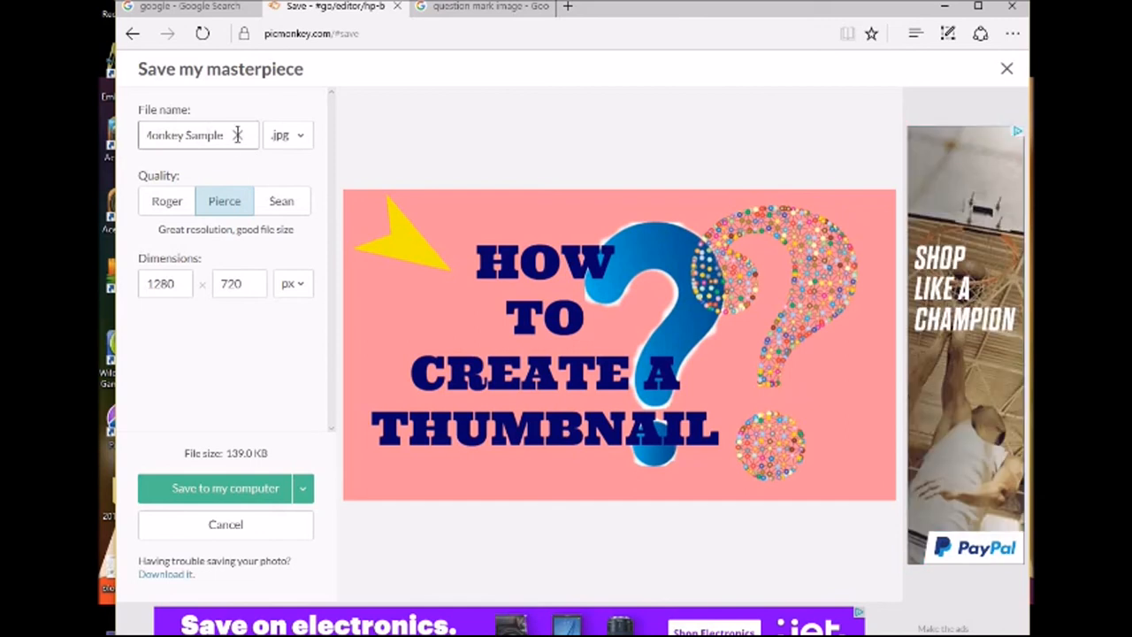
left_click(238, 137)
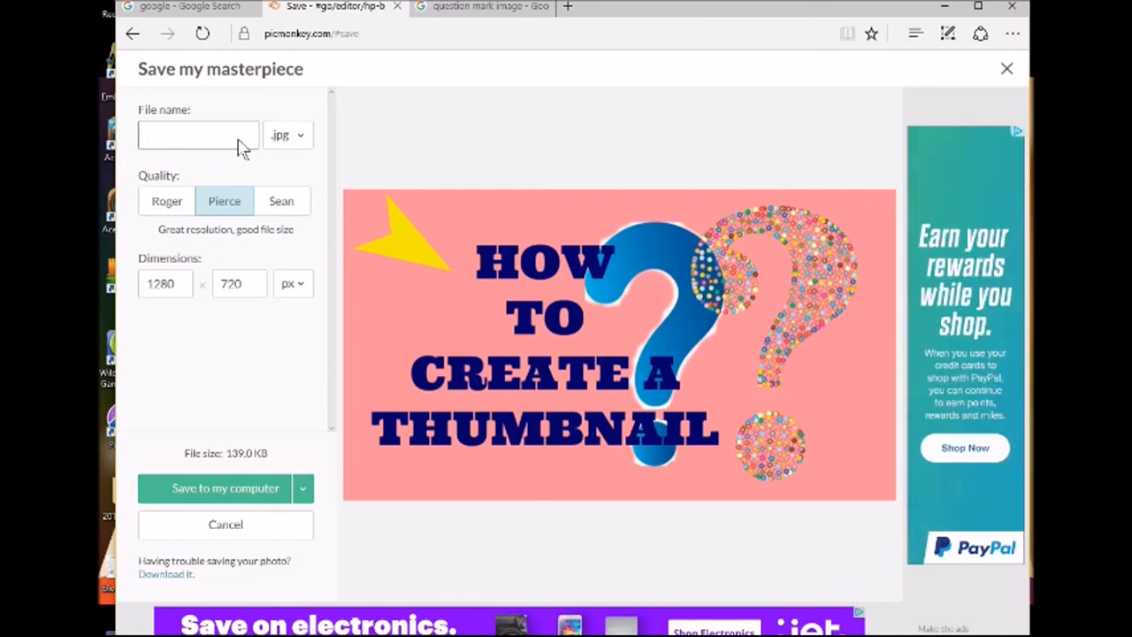
type("H")
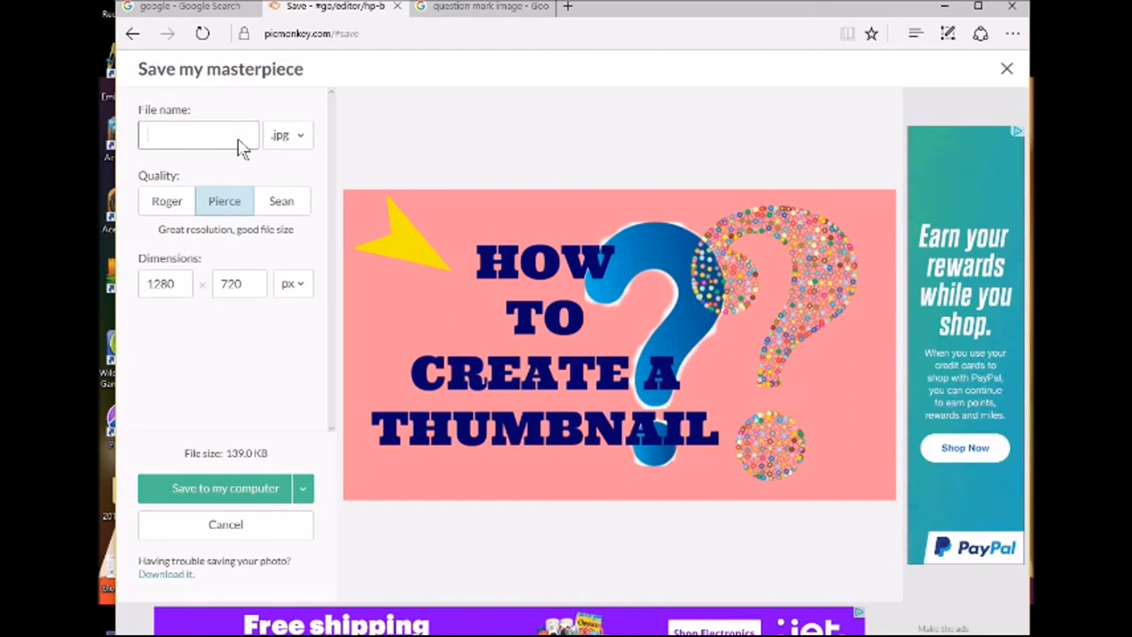
type("owto")
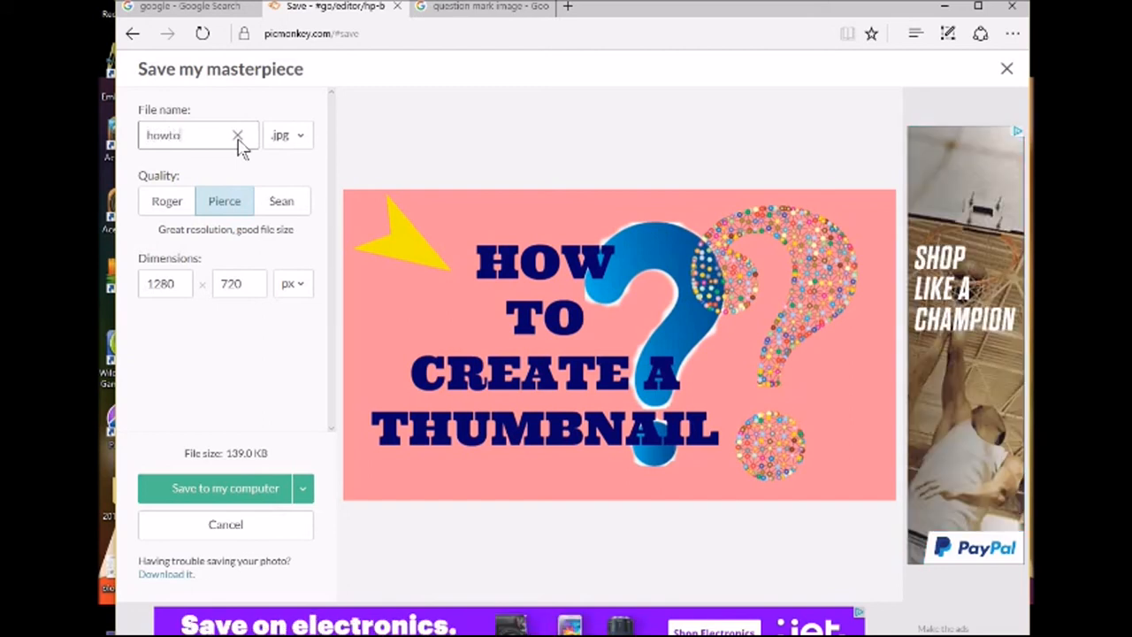
type("create")
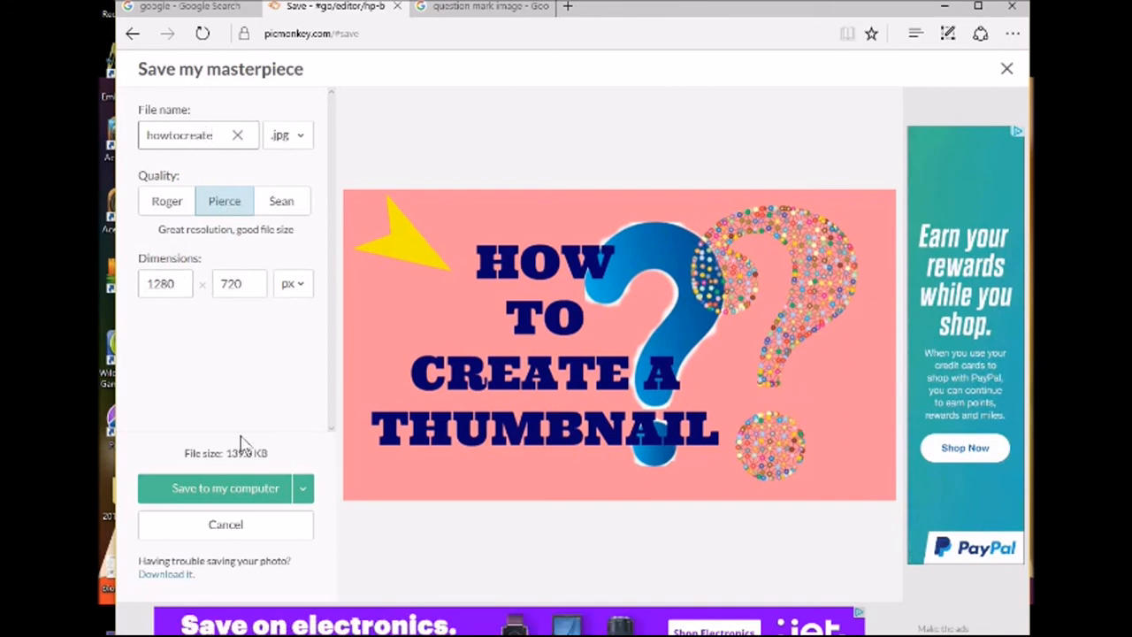
left_click(237, 494)
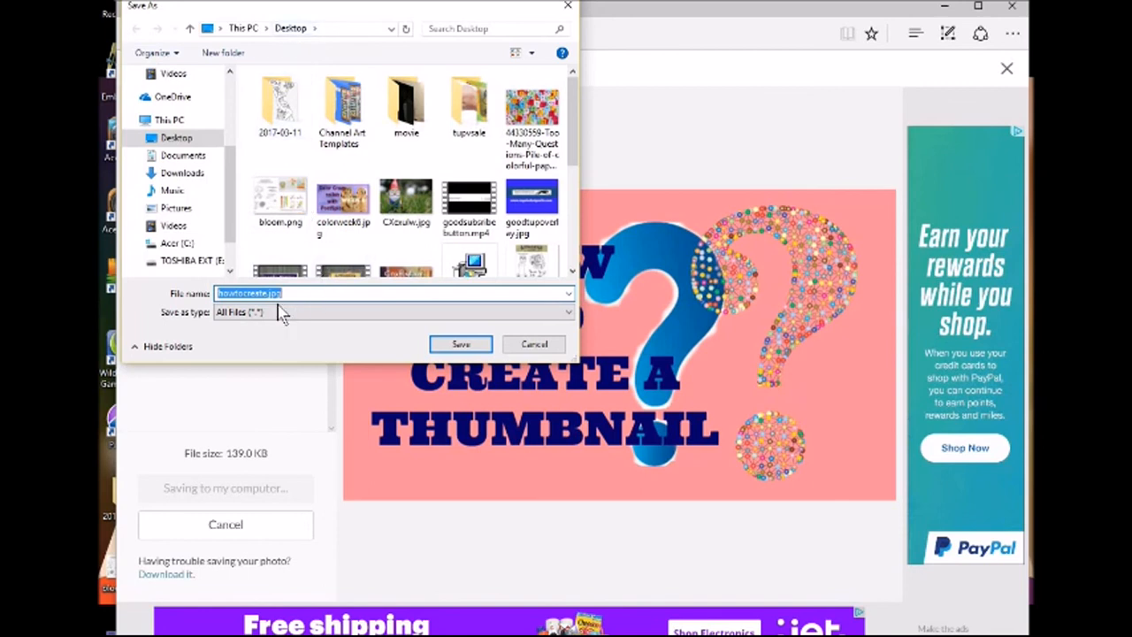
left_click(458, 344)
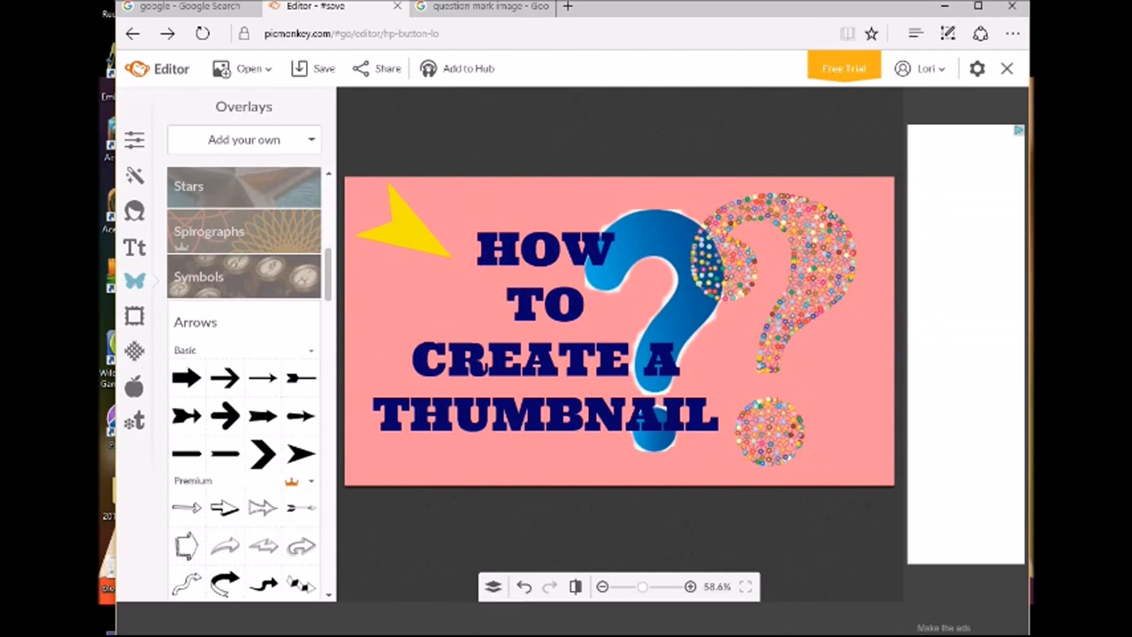
Switch to File Explorer, locate howtocreate.jpg in the Desktop folder to check the saved thumbnail, and close the window.
key("alt+Tab")
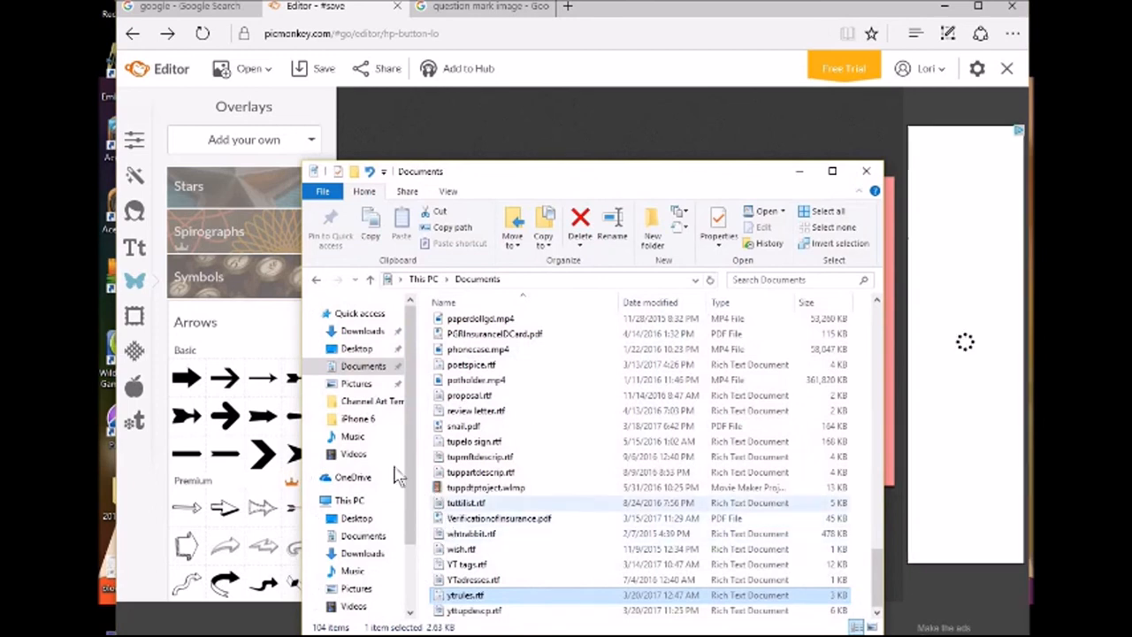
left_click(361, 366)
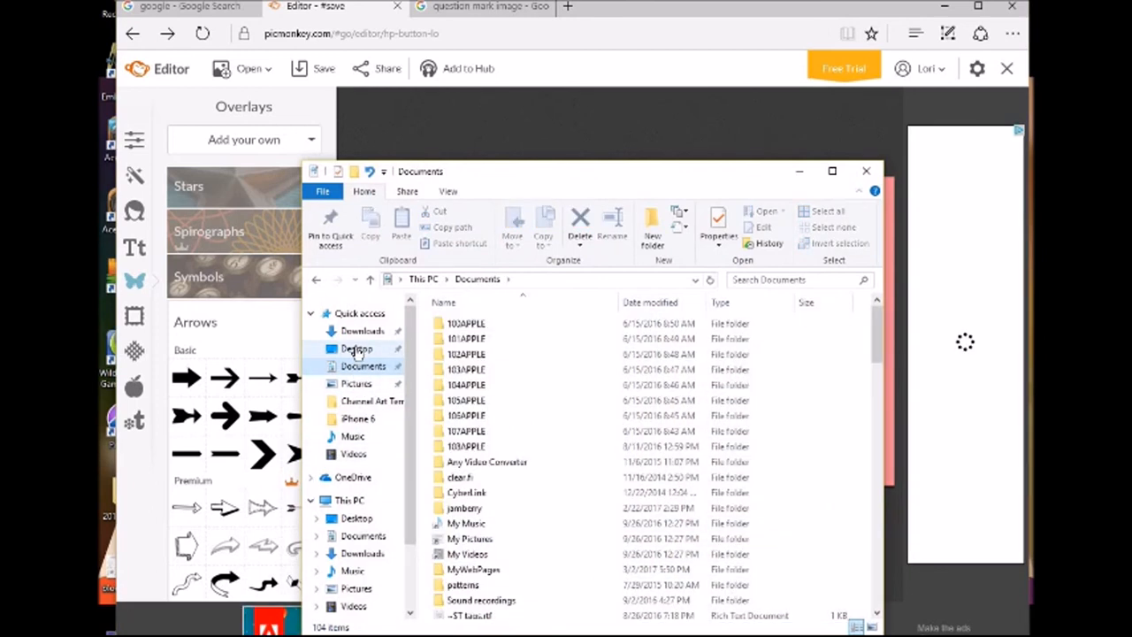
left_click(367, 350)
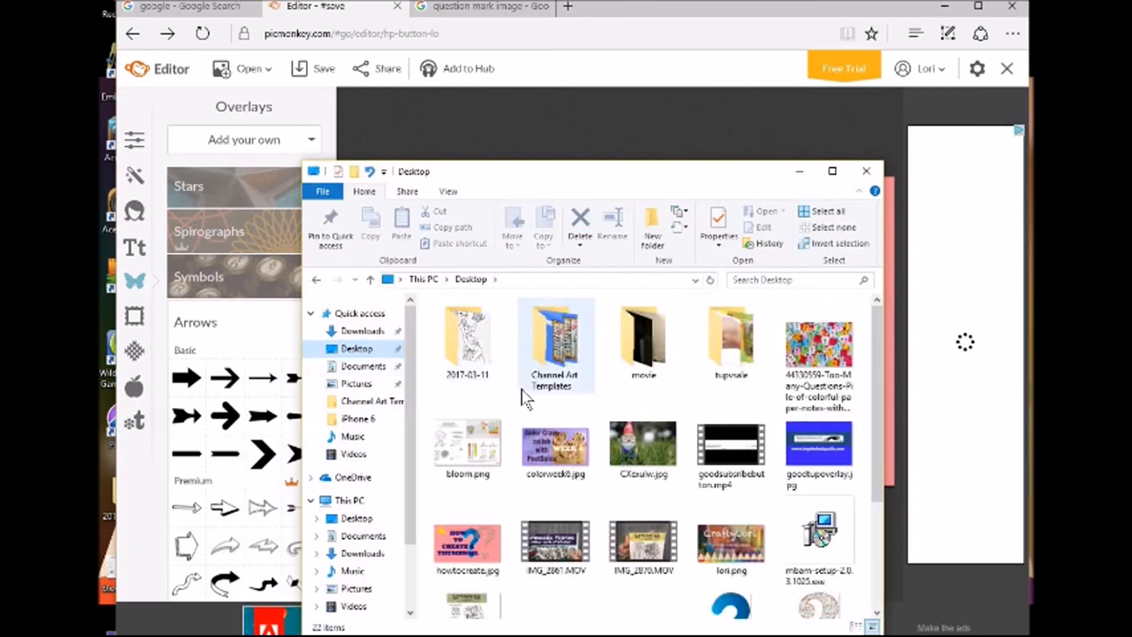
scroll(524, 398, "down", 3)
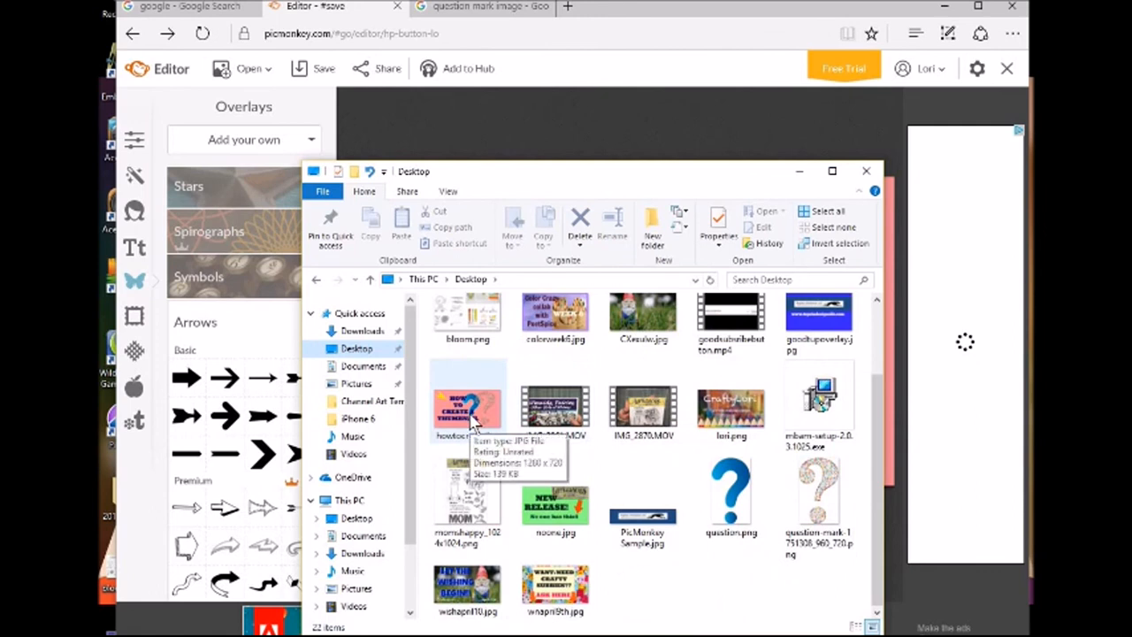
left_click(471, 423)
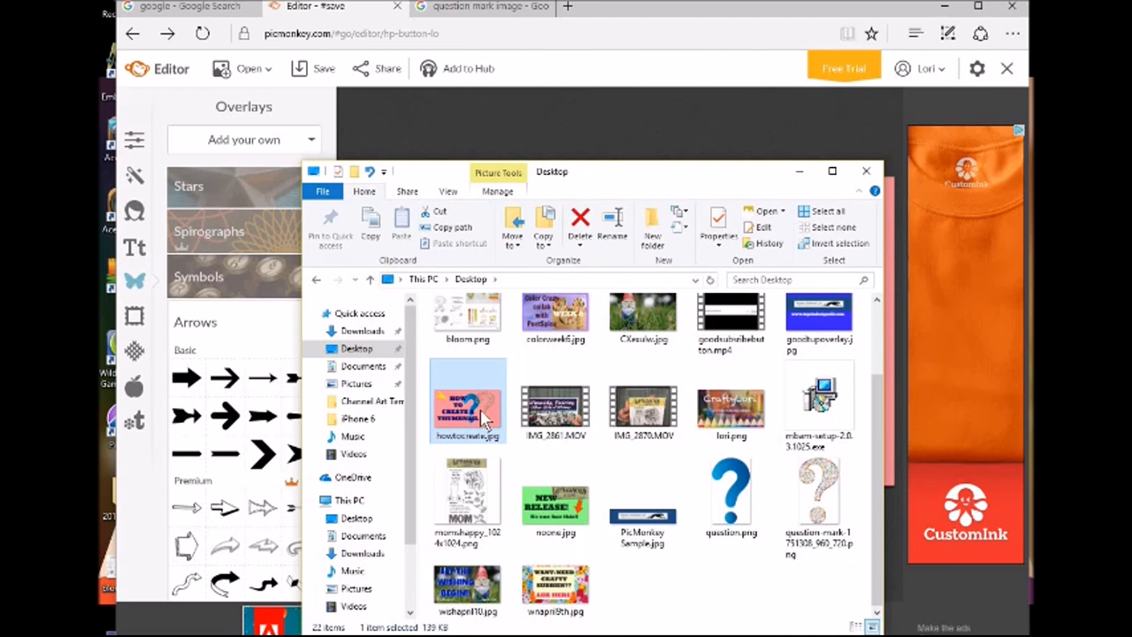
left_click(867, 171)
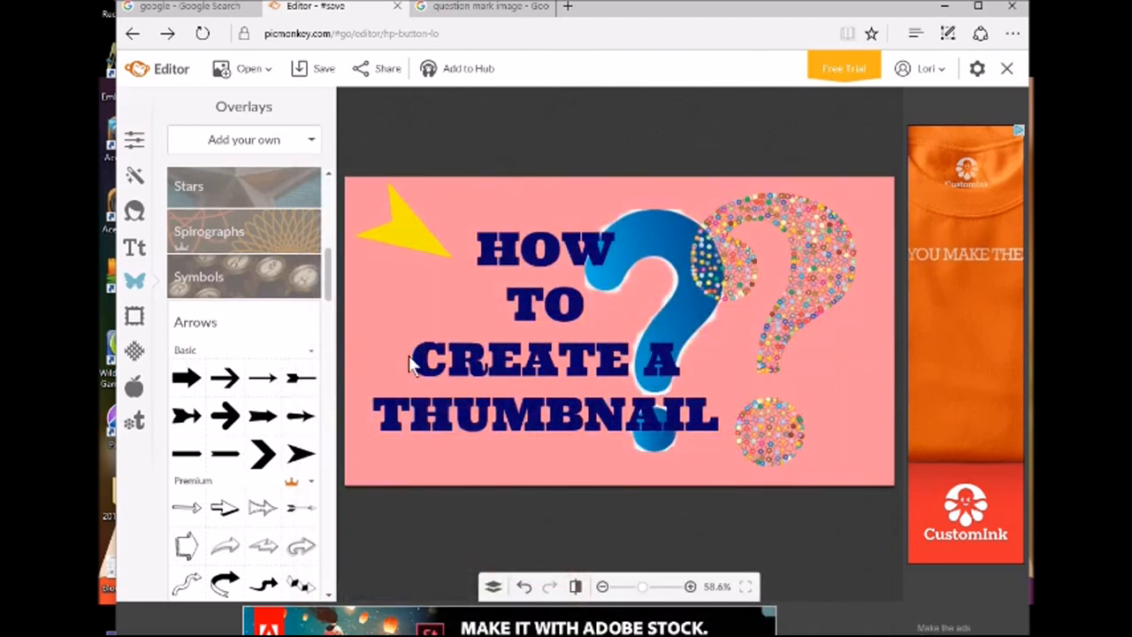